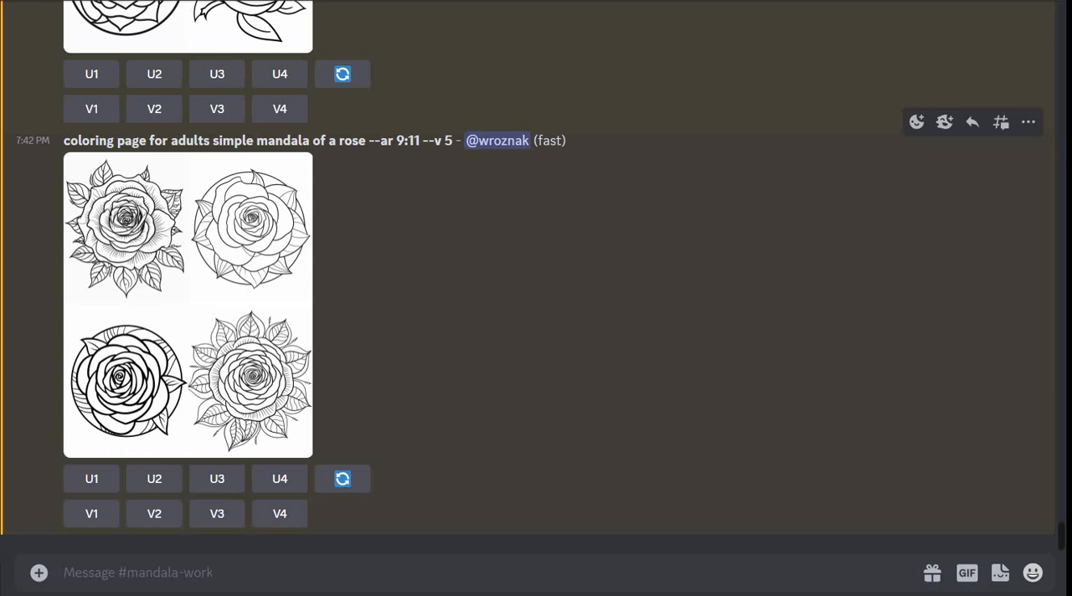
- Review the prompt "coloring page for adults simple mandala of a rose --ar 9:11 --v 5" and view its image grid enlarged
left_click_drag(63, 140, 452, 139)
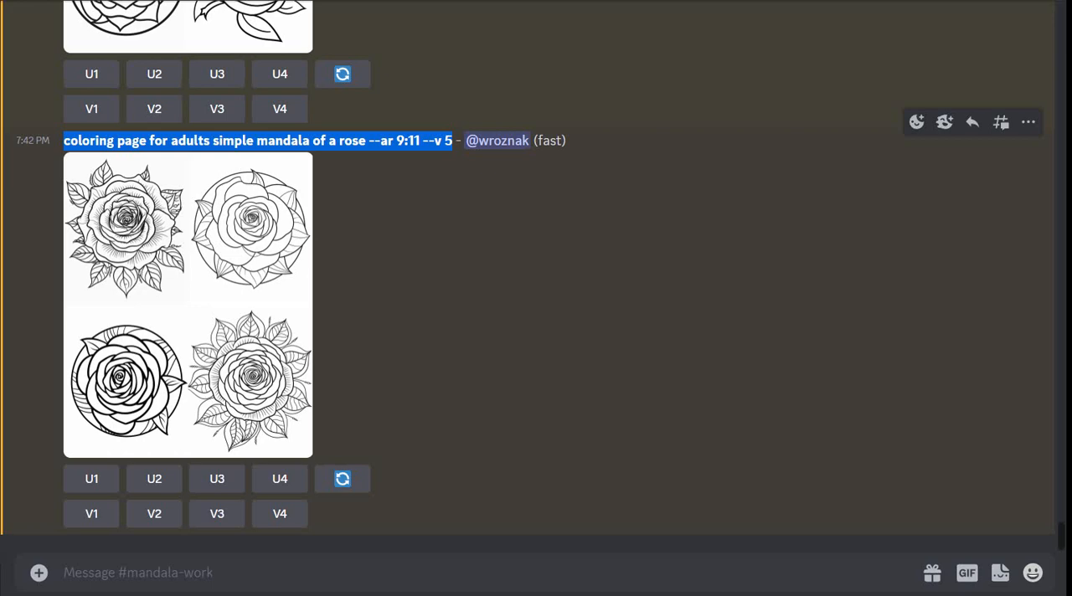
left_click(503, 251)
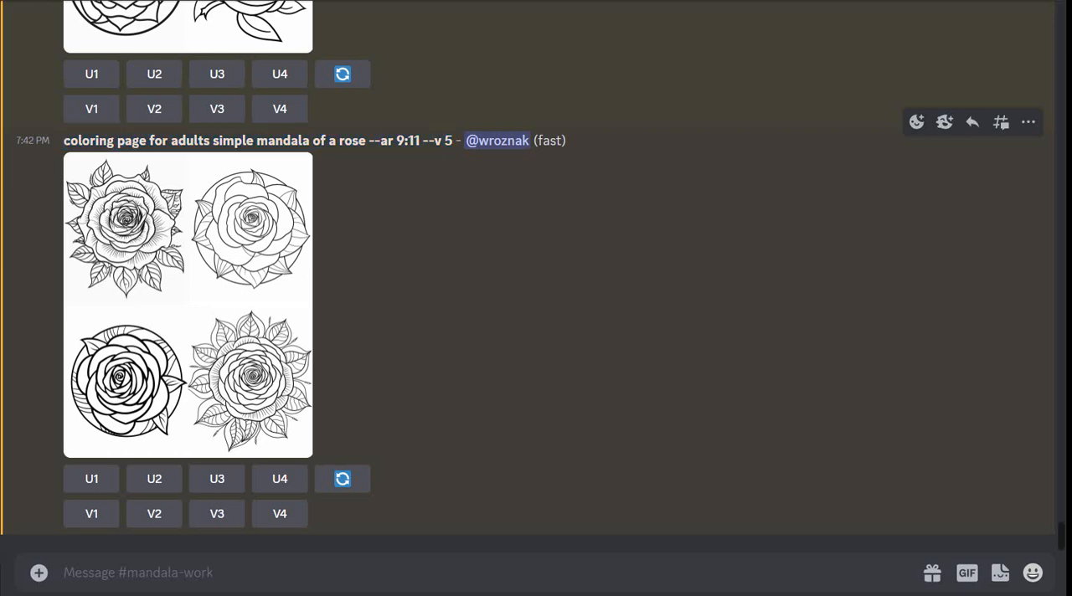
left_click(187, 305)
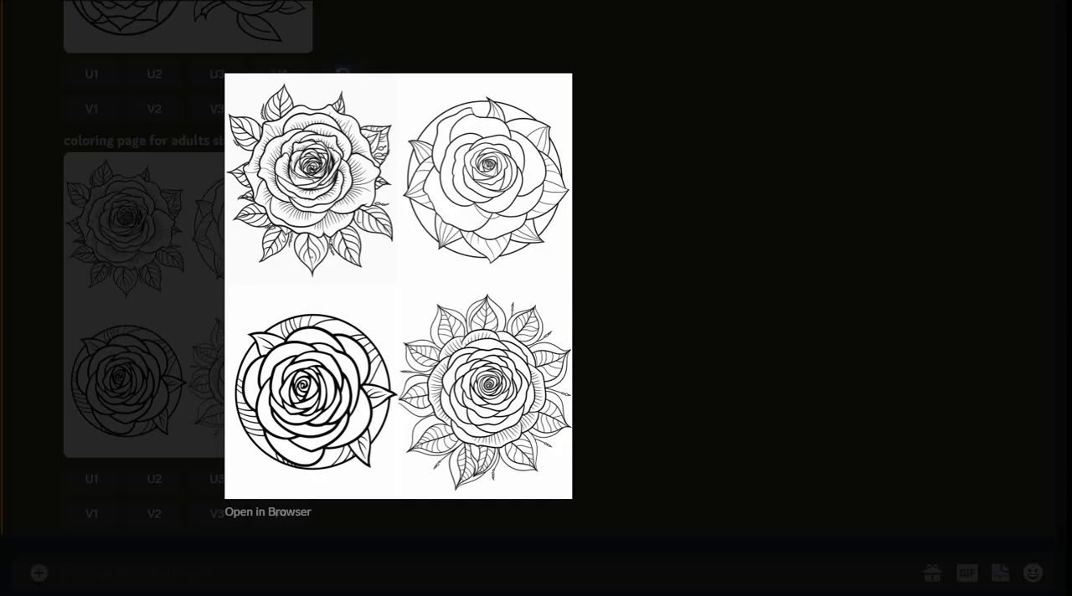
key("Escape")
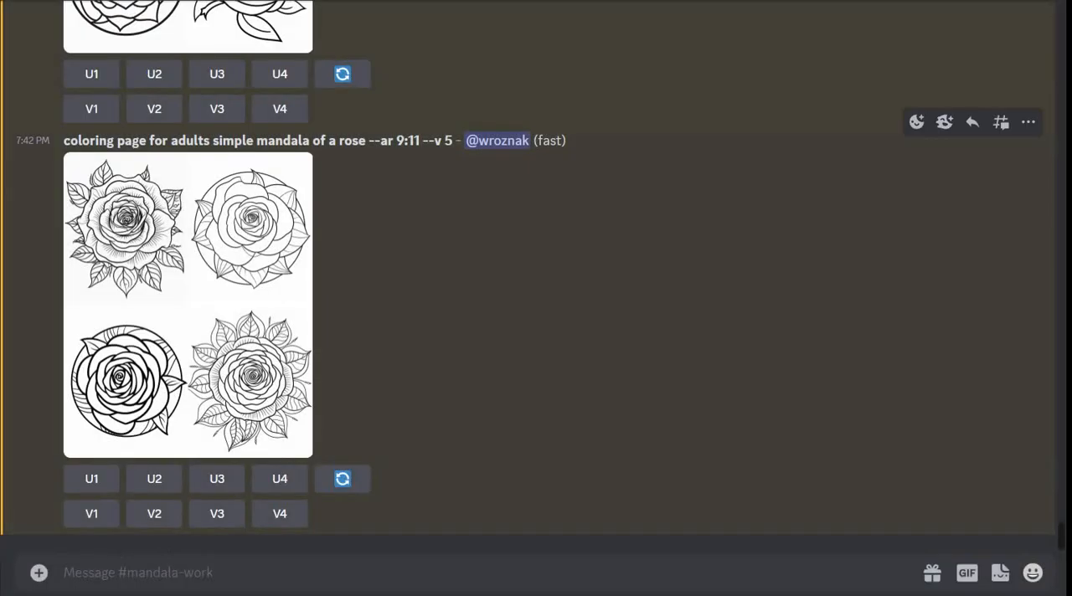
- Compare the adult simple rose mandalas with the kids' simple rose mandalas and the more detailed adult rose mandalas
scroll(536, 335, "up", 3)
scroll(536, 335, "down", 1)
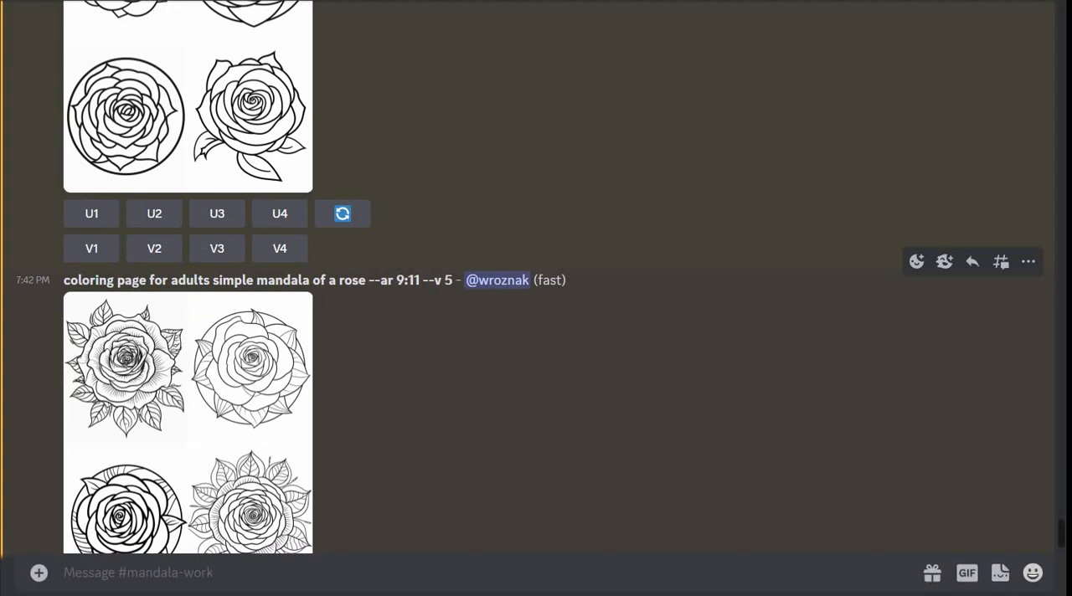
scroll(536, 276, "up", 5)
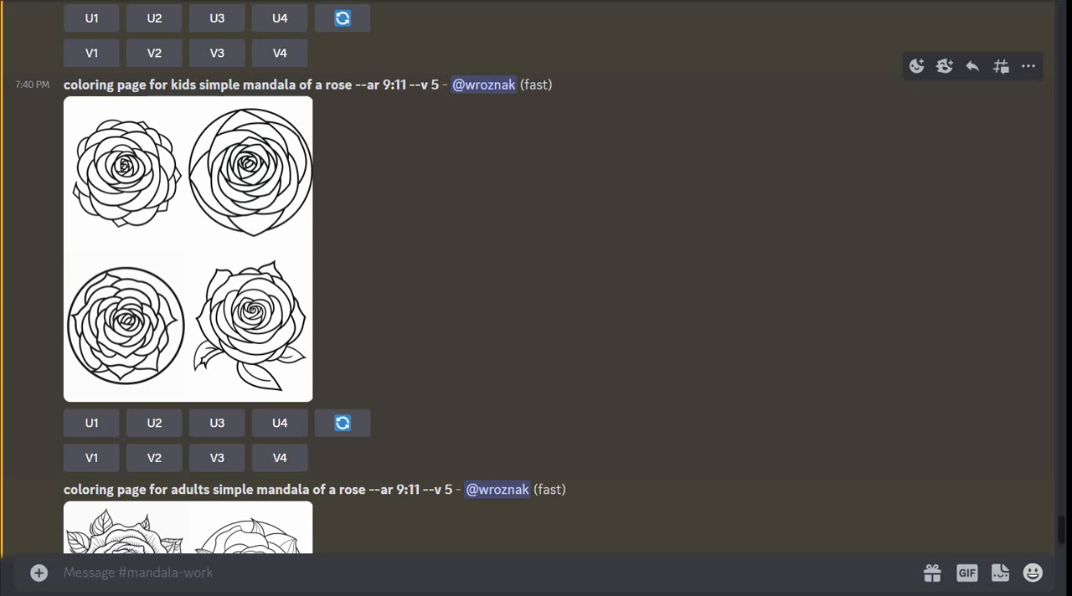
scroll(343, 353, "down", 3)
scroll(343, 354, "up", 2)
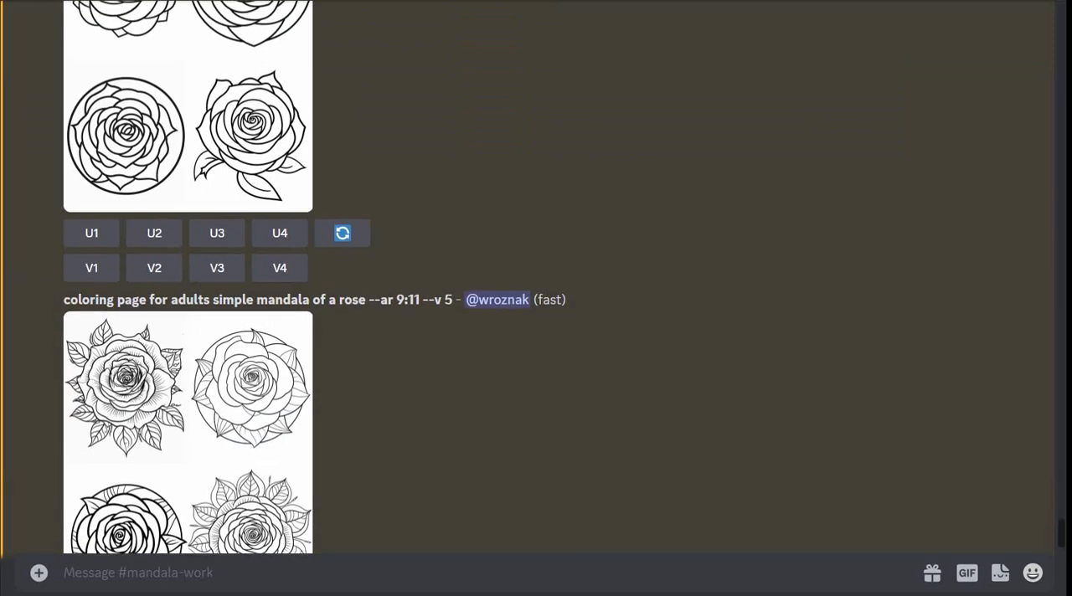
scroll(343, 353, "down", 2)
scroll(343, 353, "down", 2)
scroll(343, 353, "up", 2)
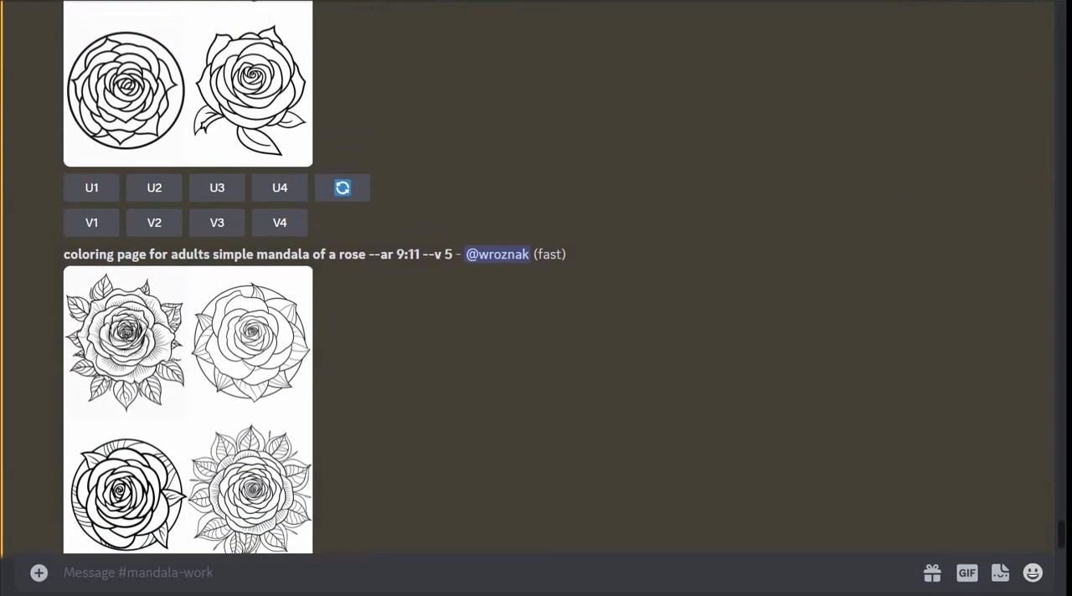
scroll(343, 353, "down", 2)
scroll(343, 354, "up", 5)
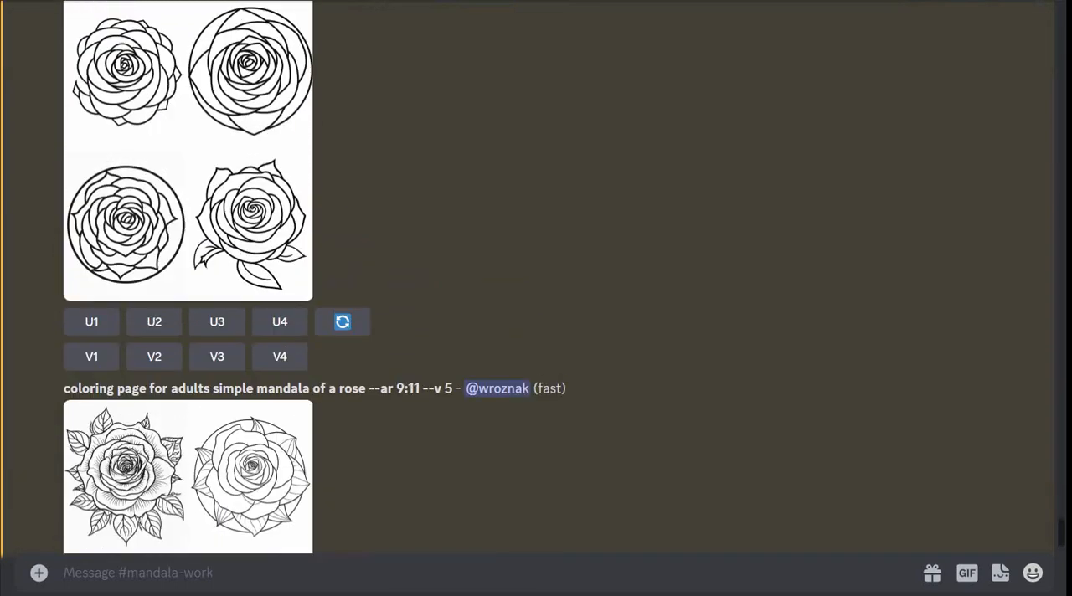
scroll(343, 354, "up", 3)
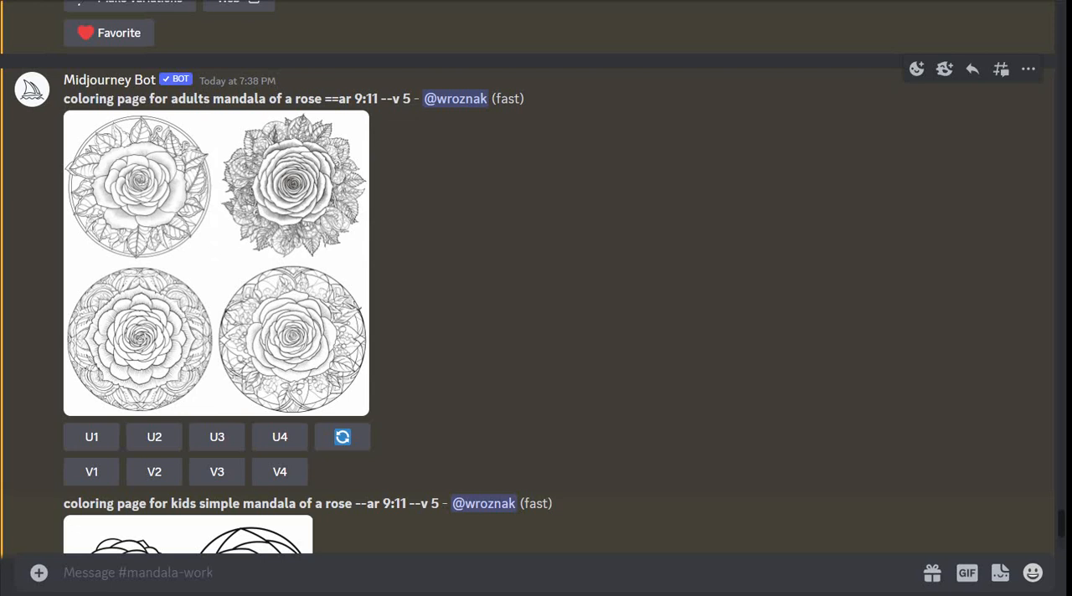
scroll(536, 293, "down", 9)
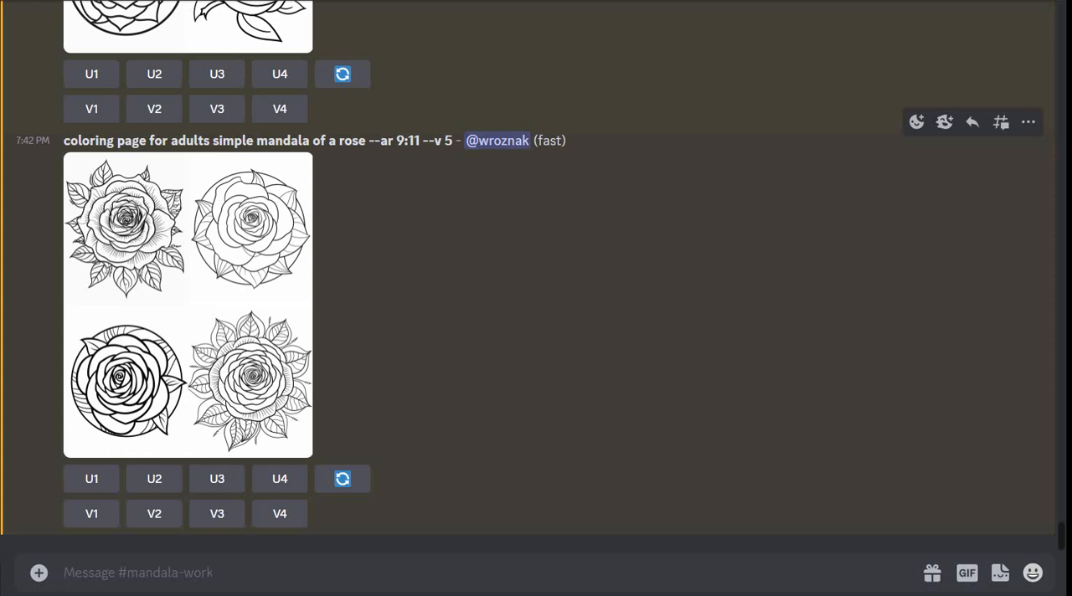
- Start an /imagine command with the prompt "coloring page for adults mandala of a cat"
type("/imagine")
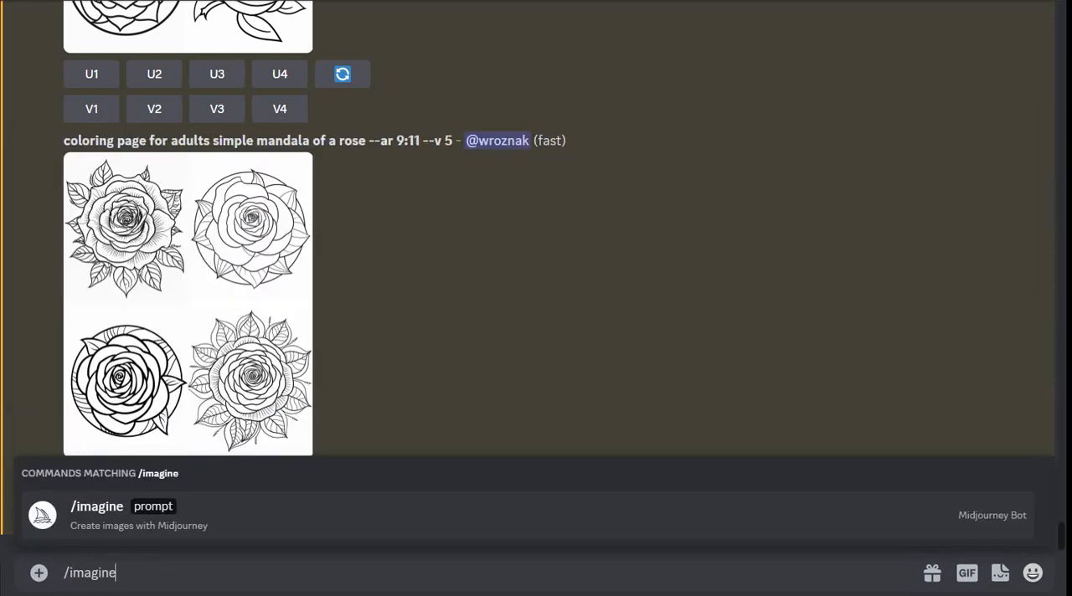
key("Tab")
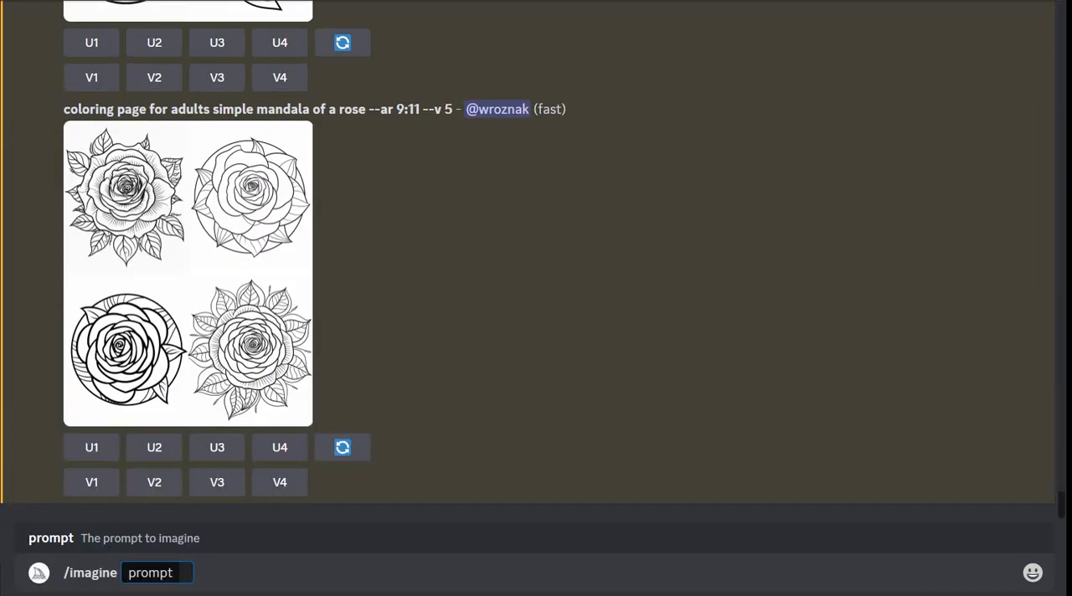
type("colroing")
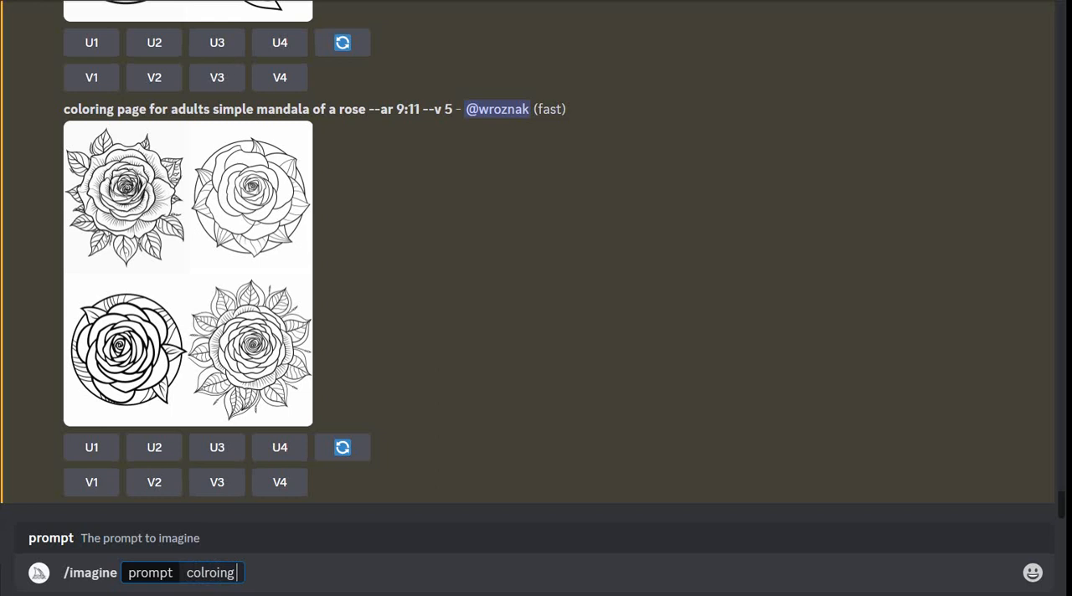
key("BackSpace")
key("BackSpace")
key("BackSpace")
key("BackSpace")
key("BackSpace")
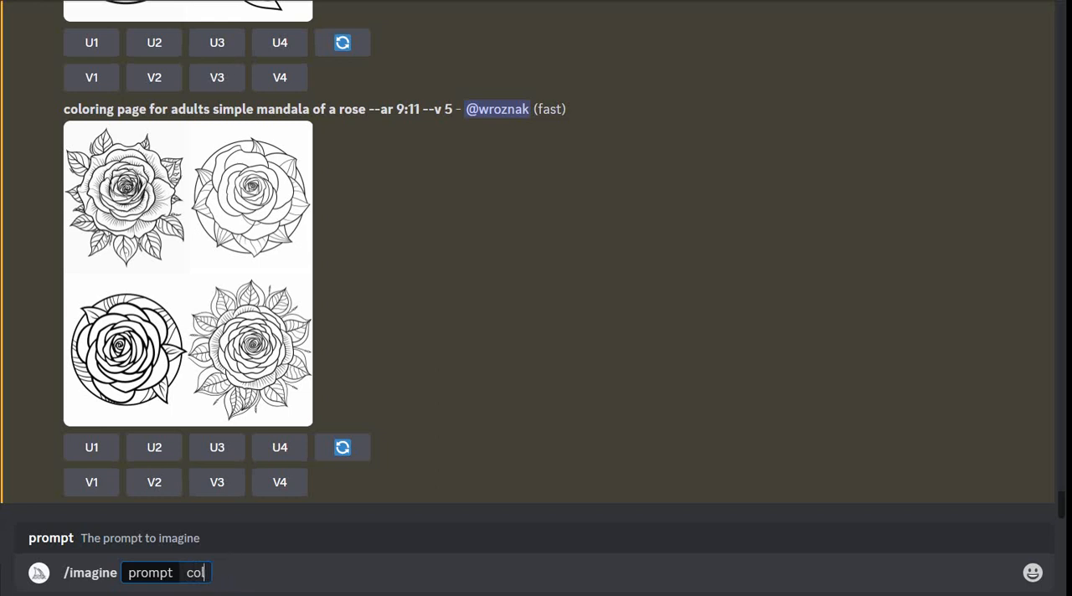
type("oring page")
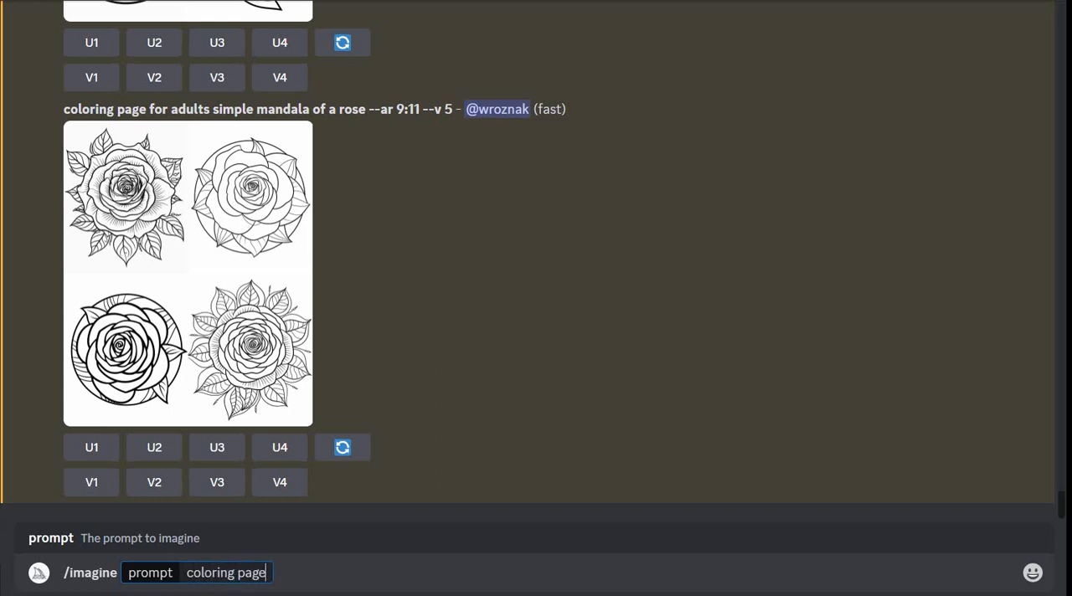
type(" for adu")
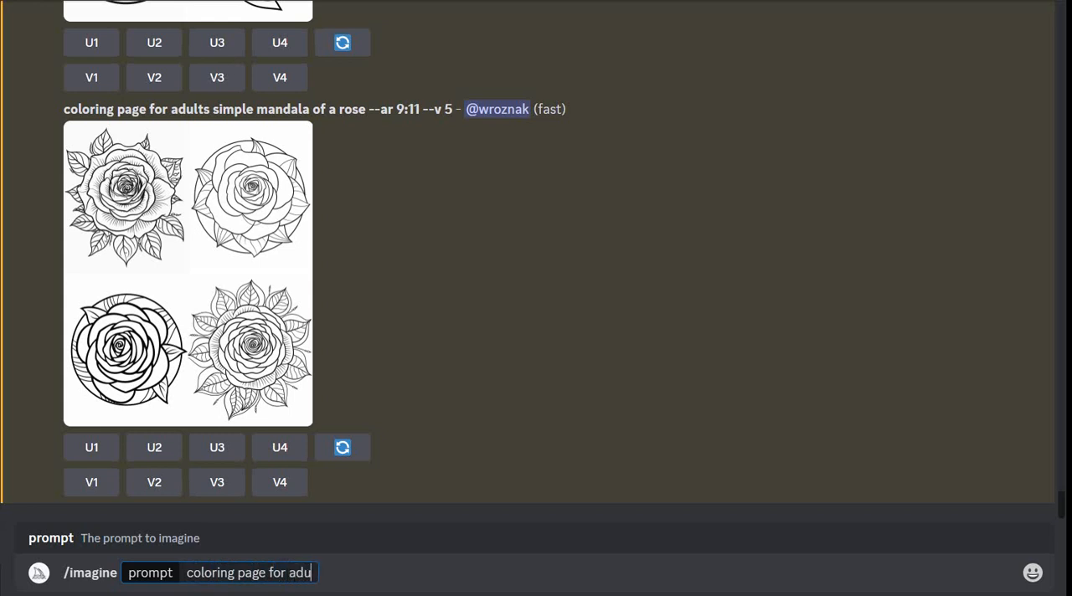
type("lts mandala")
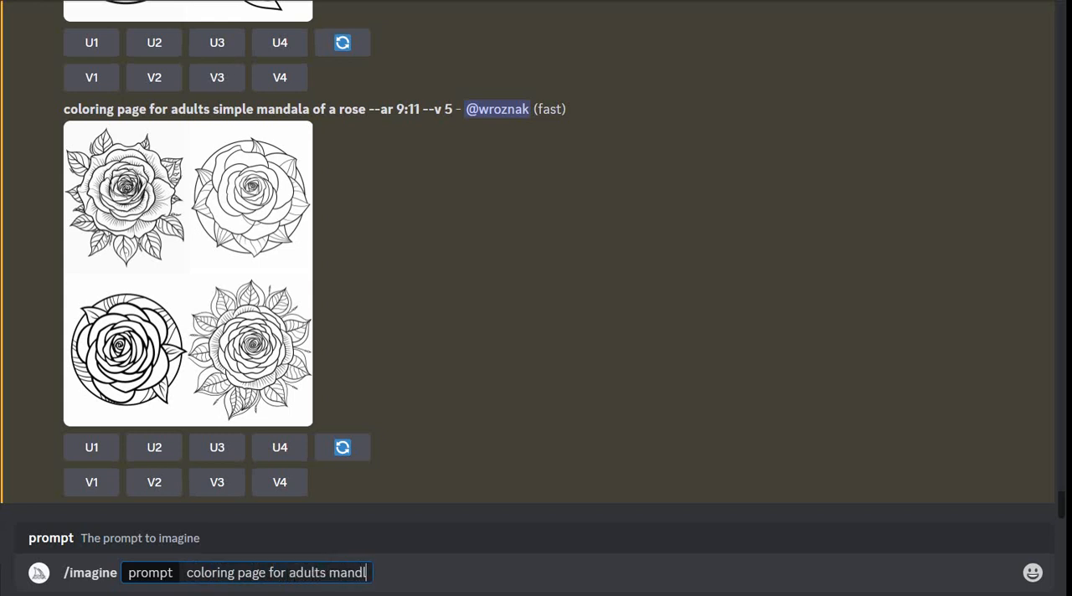
type(" of a cat")
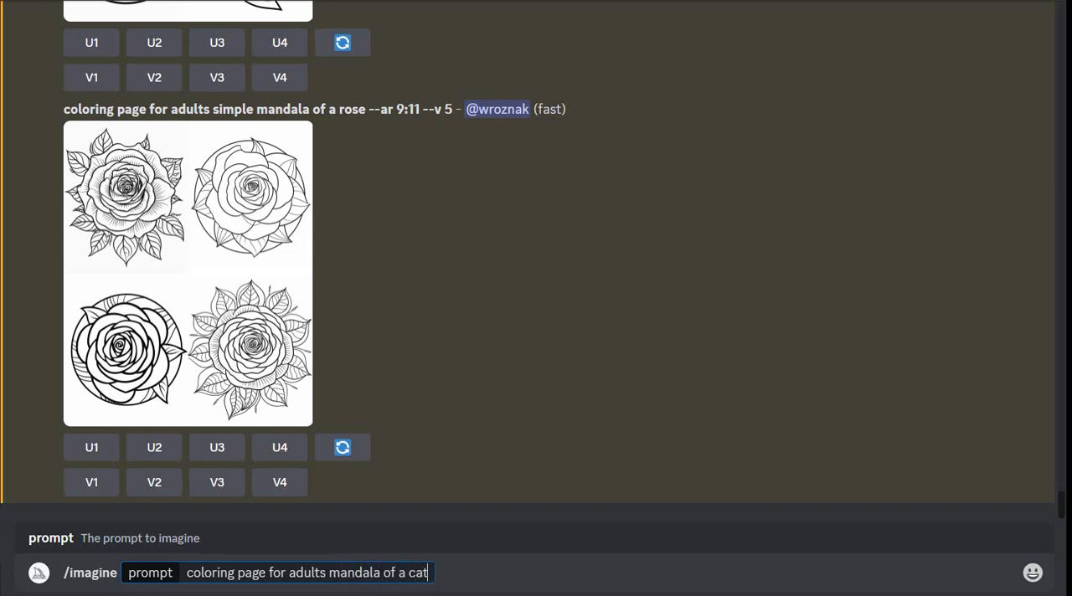
type(" --ar 9:11")
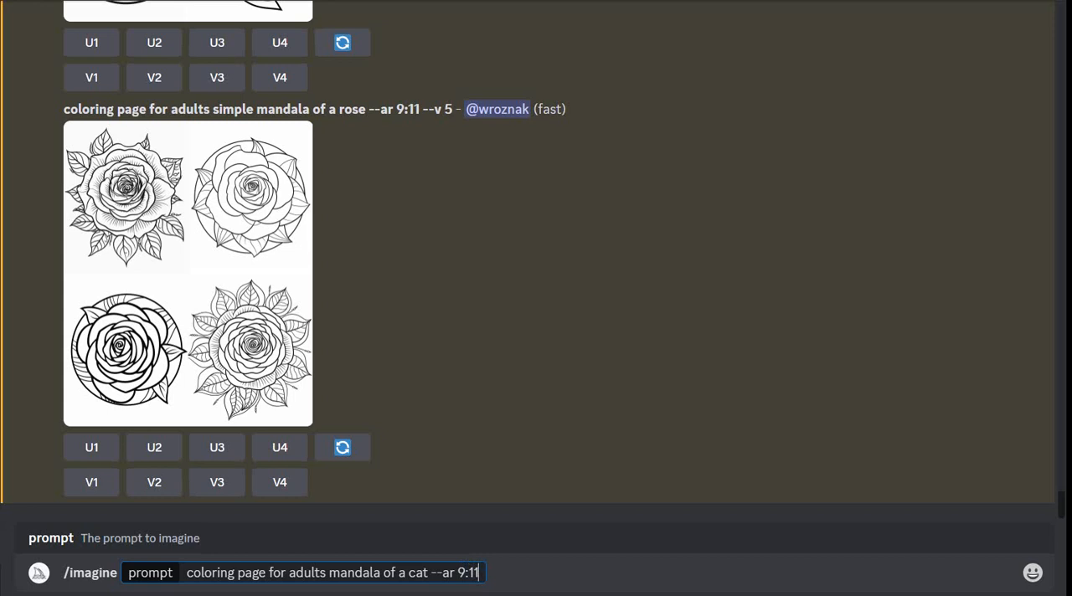
- Add the aspect ratio parameter "--ar 9:11" to the cat mandala prompt and submit it
key("Return")
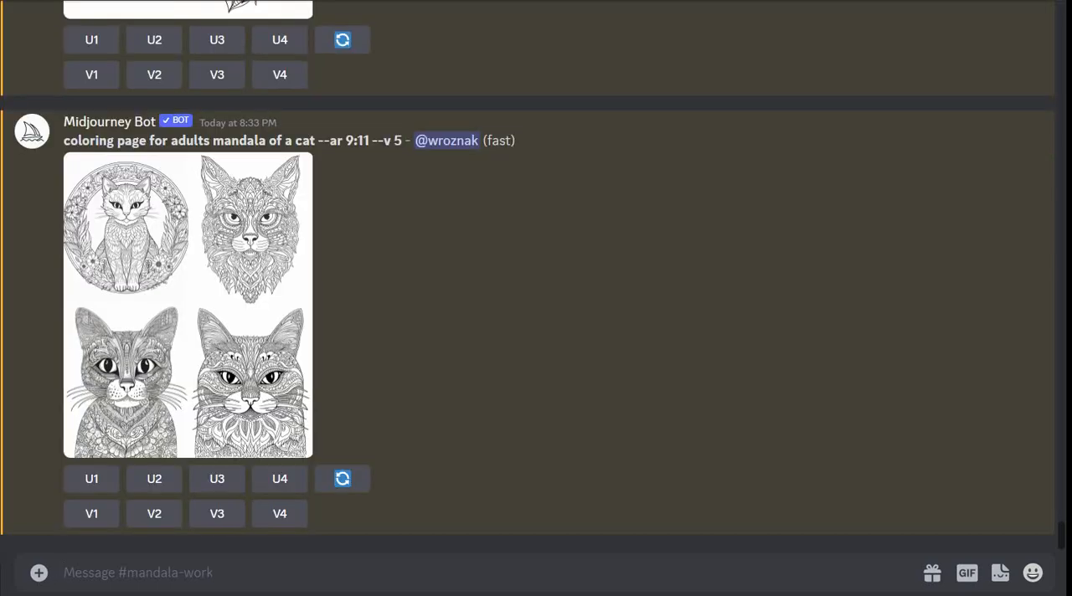
- Start another /imagine command whose prompt begins with "coloring page for adults"
scroll(527, 278, "up", 4)
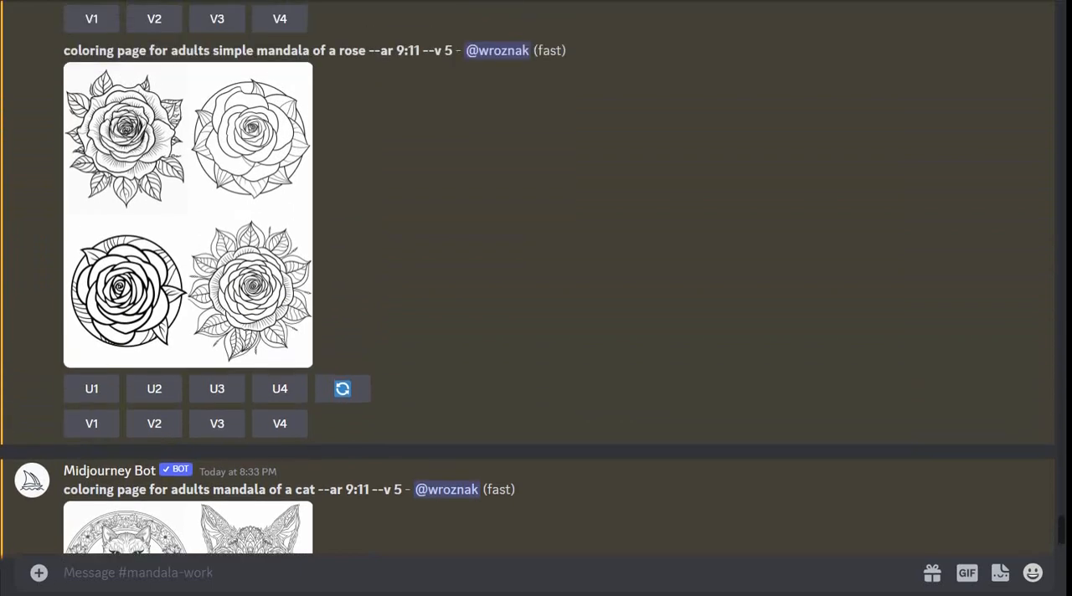
scroll(527, 278, "down", 4)
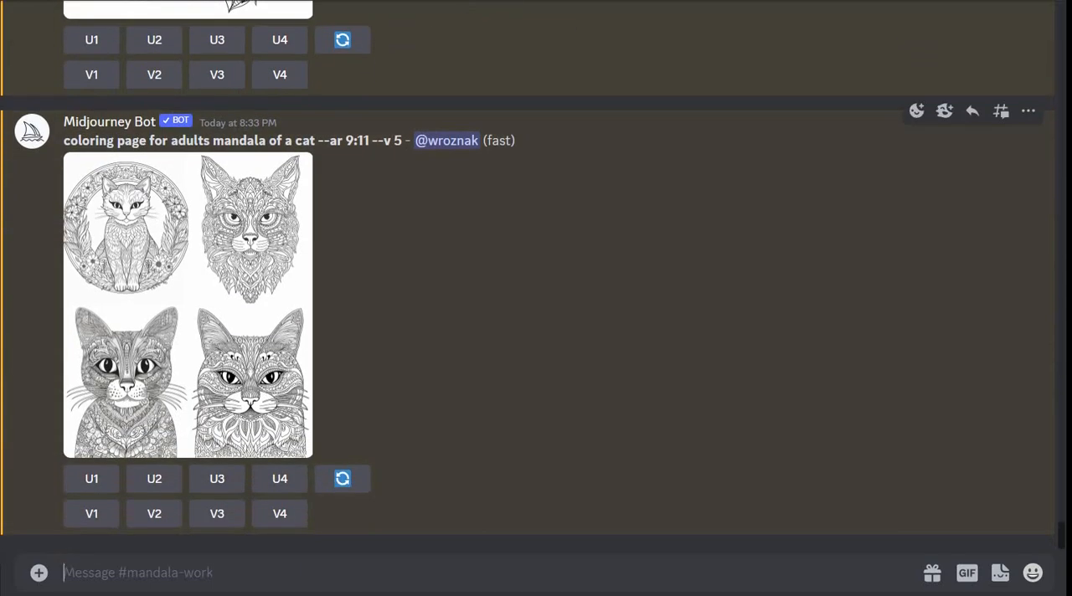
type("/imagine")
key("Tab")
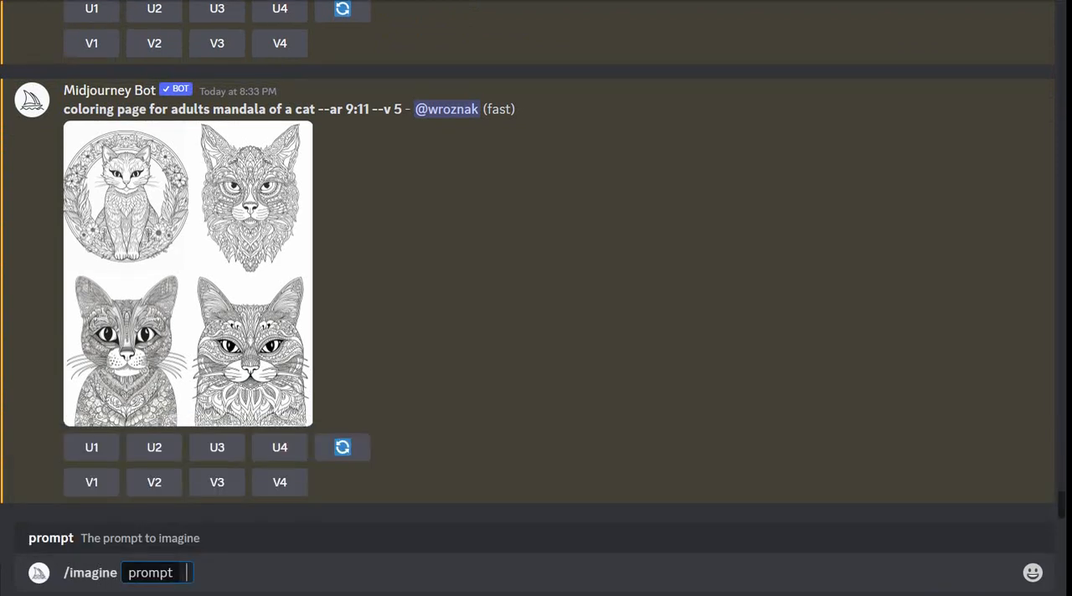
type("co0loring")
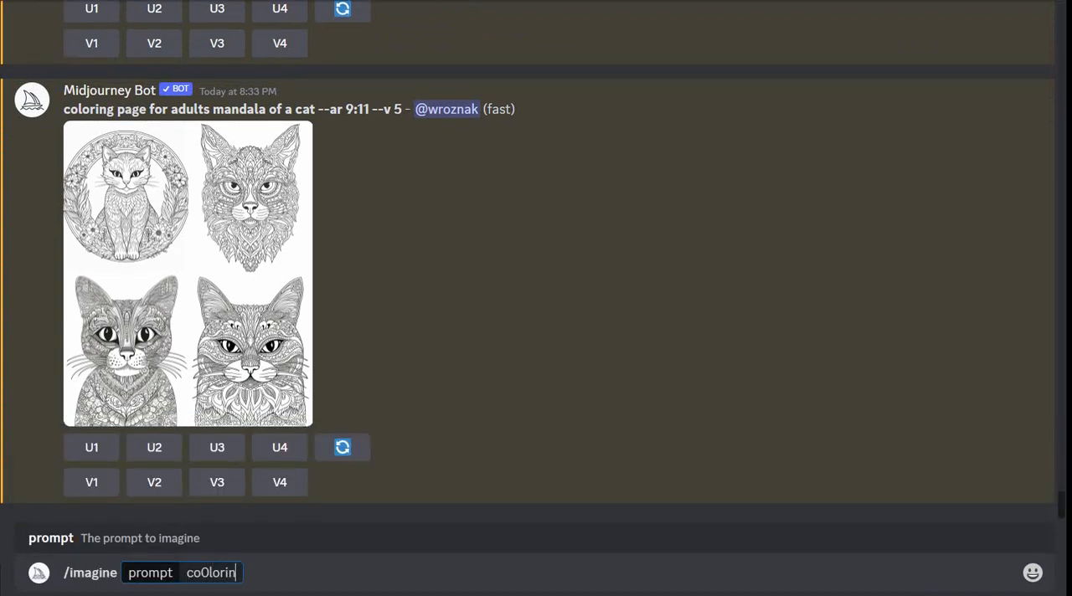
key("BackSpace")
key("BackSpace")
key("BackSpace")
key("BackSpace")
key("BackSpace")
key("BackSpace")
key("BackSpace")
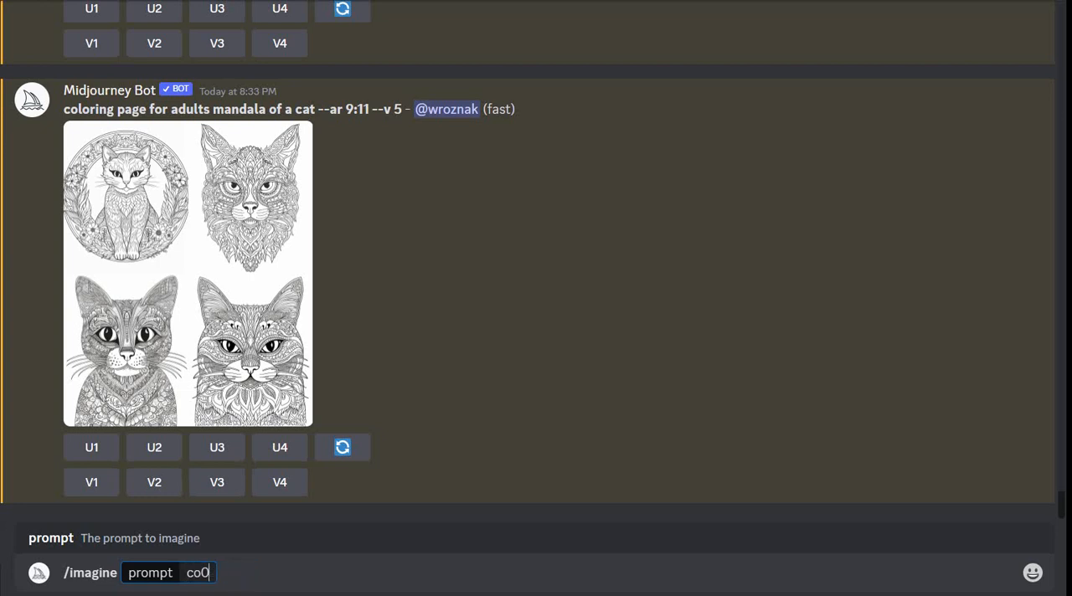
type("loring page ")
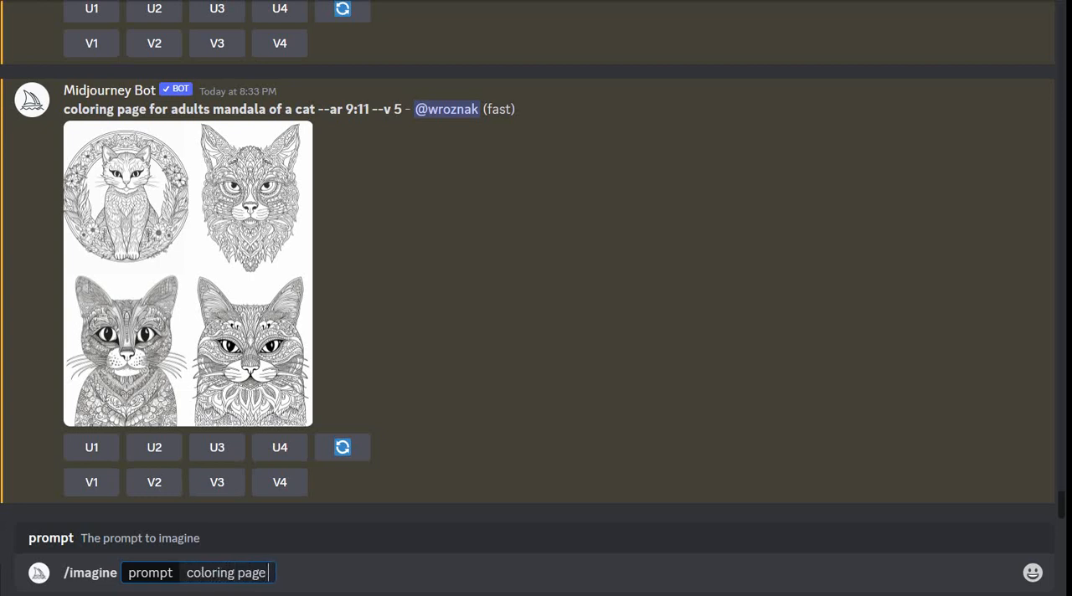
type("fo")
key("BackSpace")
type("or adults")
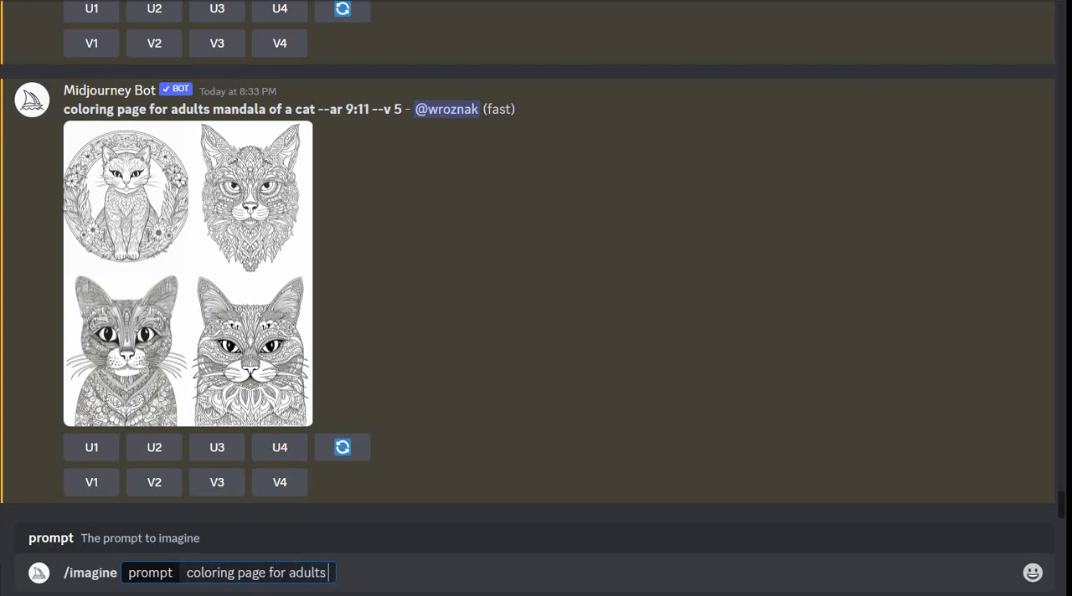
type(" simp")
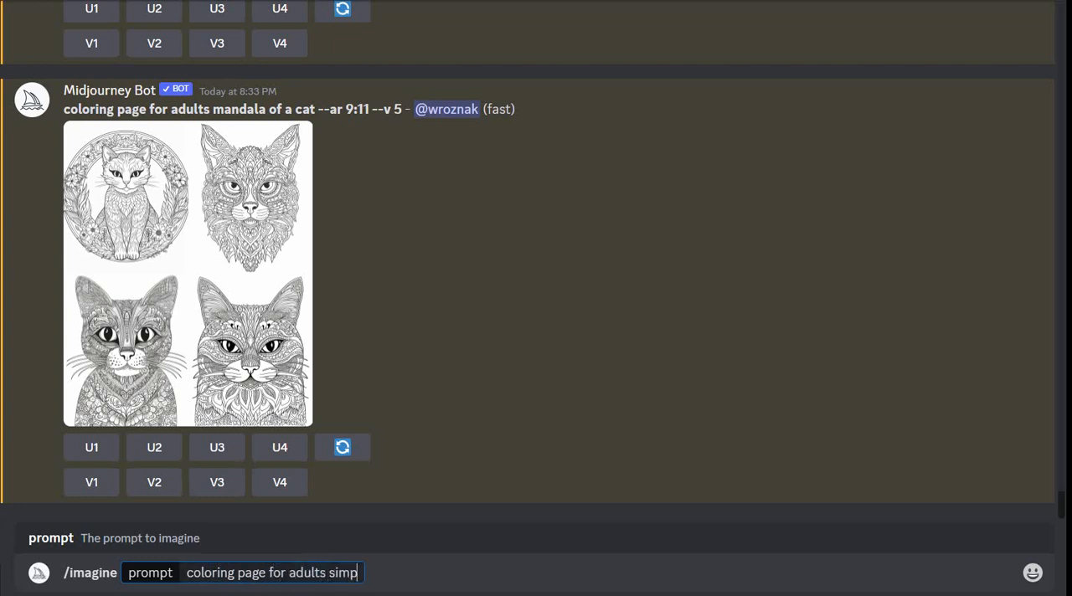
type("le m")
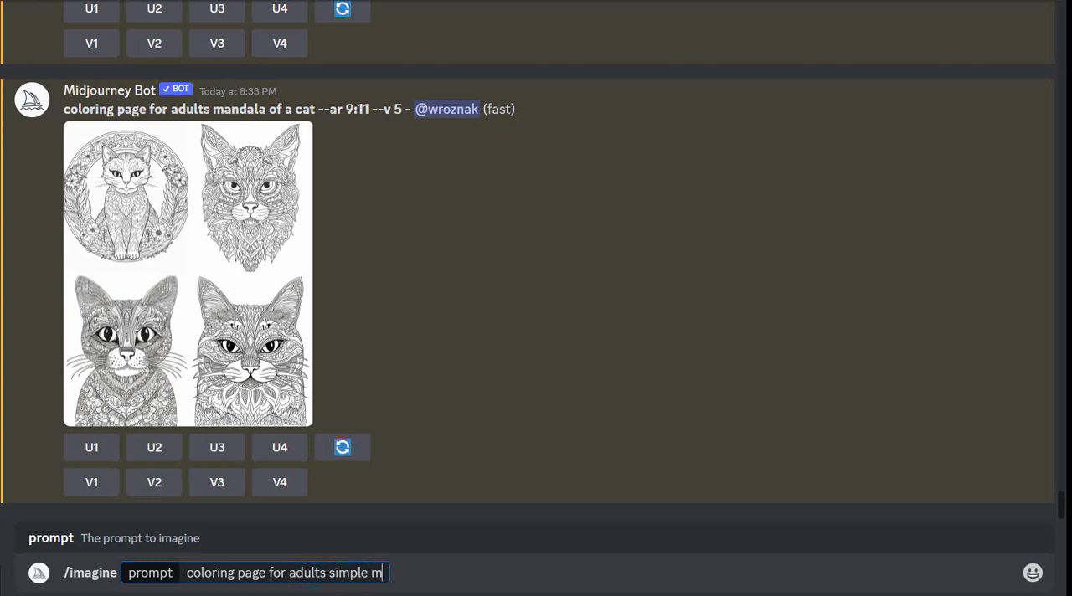
type("andala ")
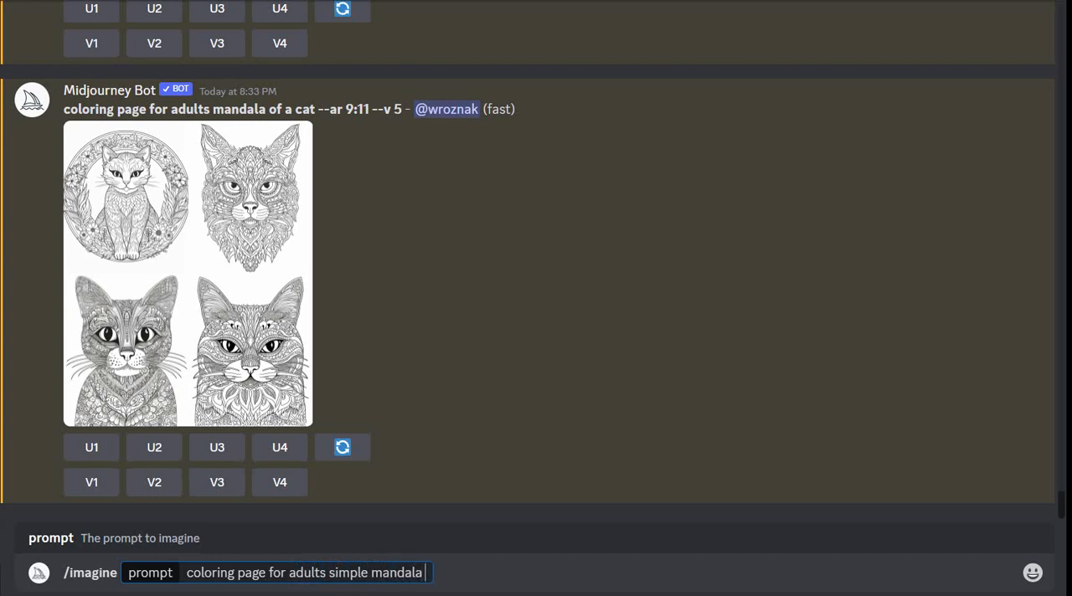
type("of a cat")
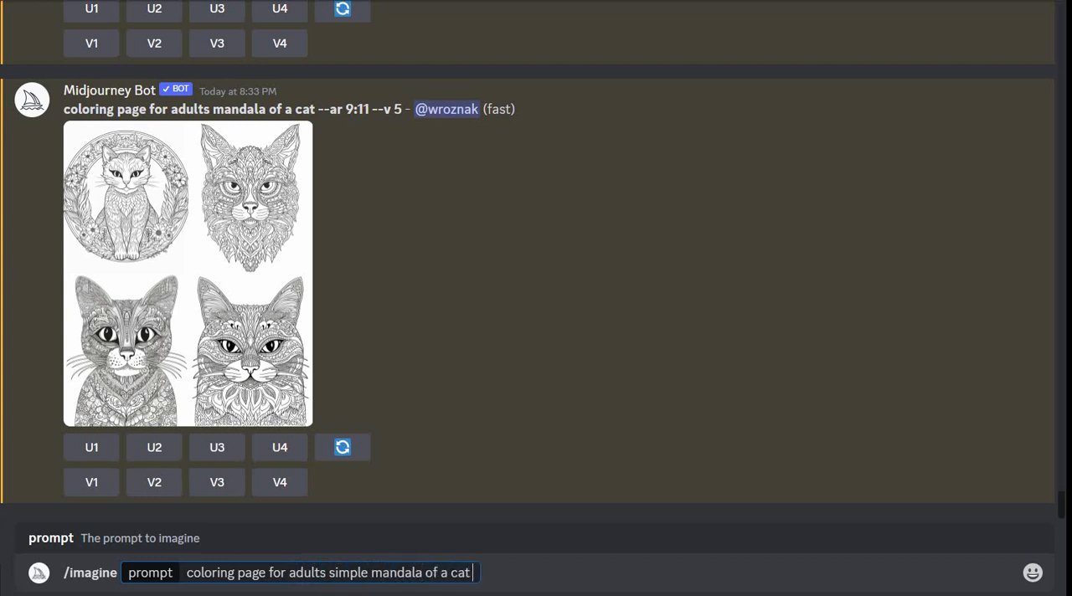
type(" --ar 9:11")
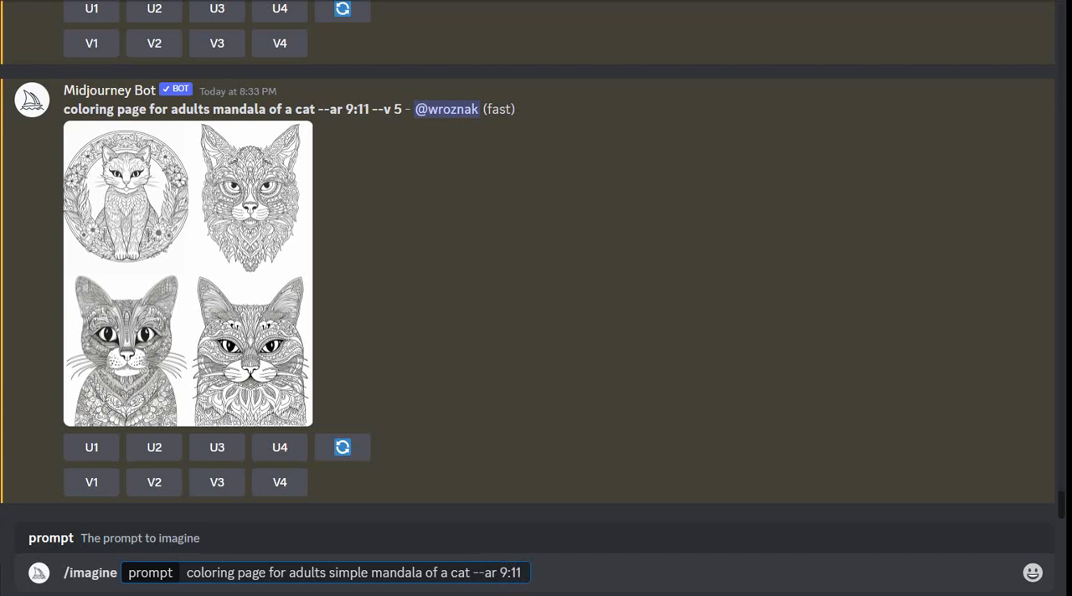
- Complete the prompt with "simple mandala of a cat --ar 9:11" and submit it
key("Return")
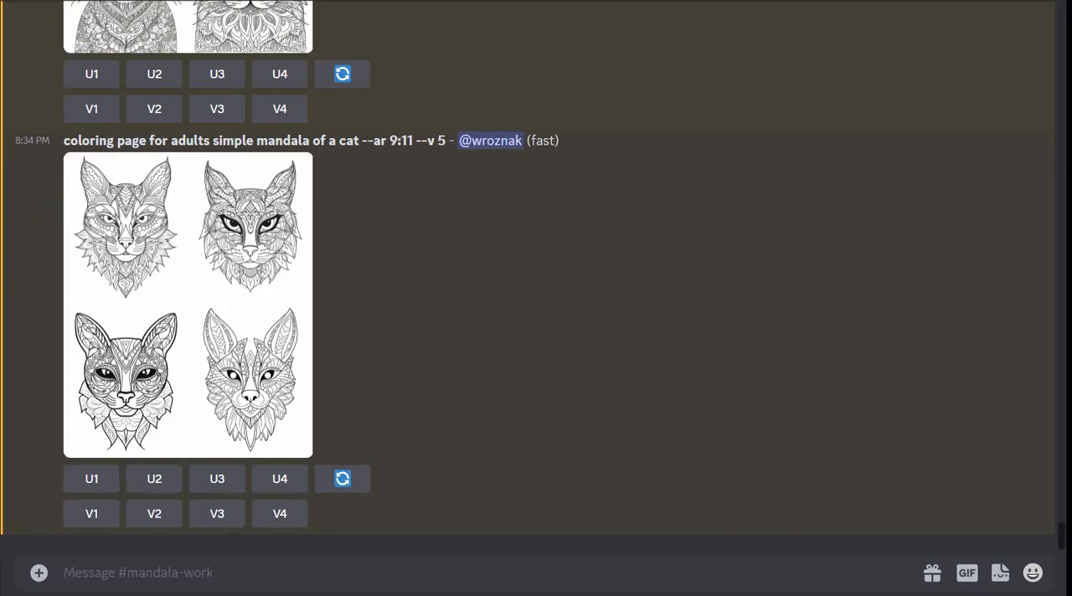
- Examine the image grid of the adult cat mandala without "simple" enlarged and at full size in the browser
scroll(535, 251, "up", 5)
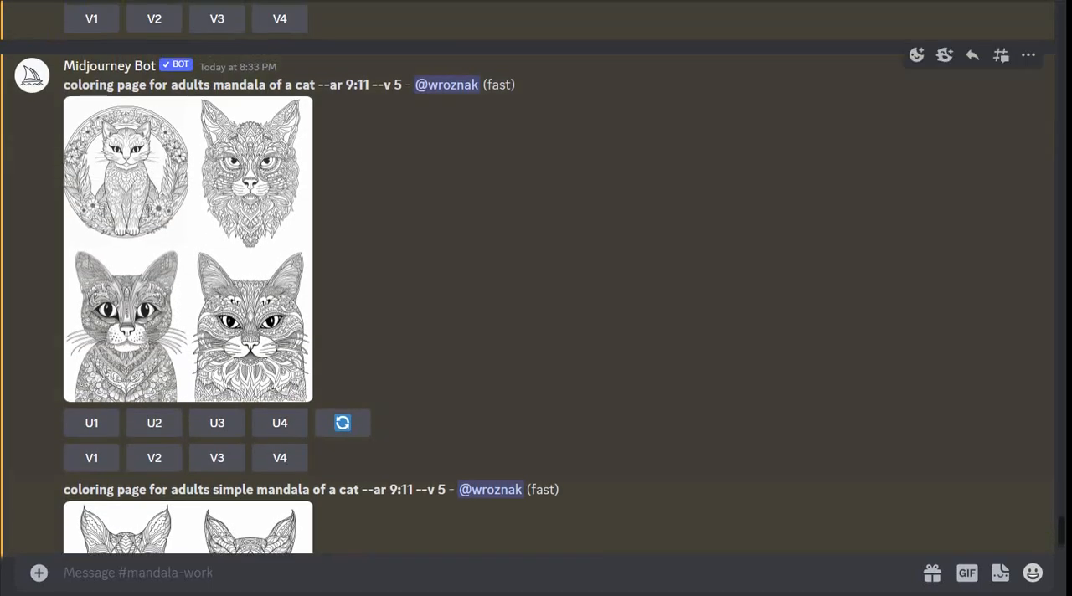
left_click(188, 250)
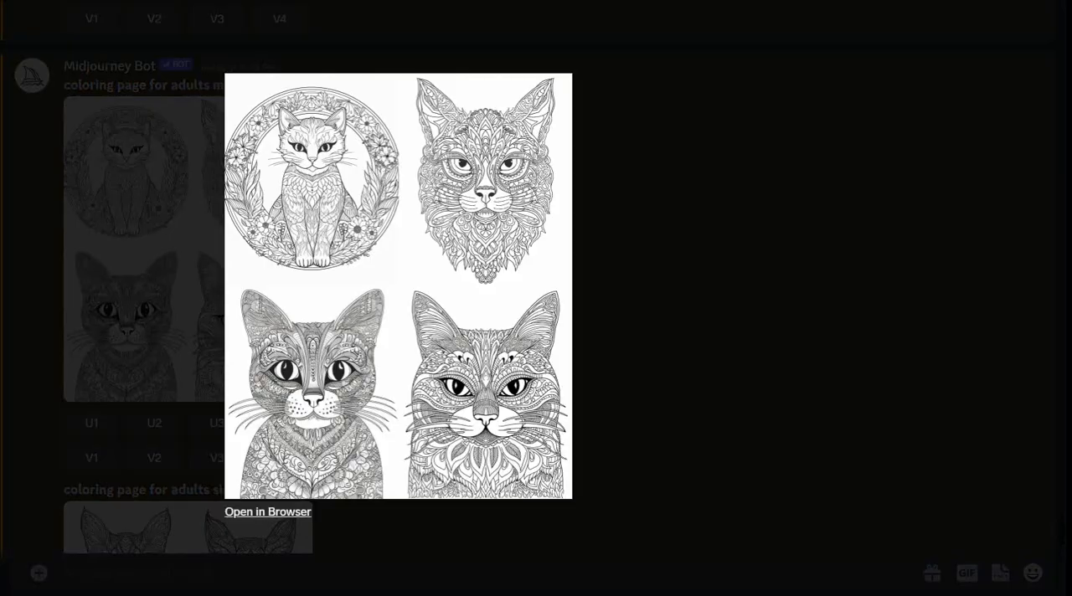
left_click(267, 512)
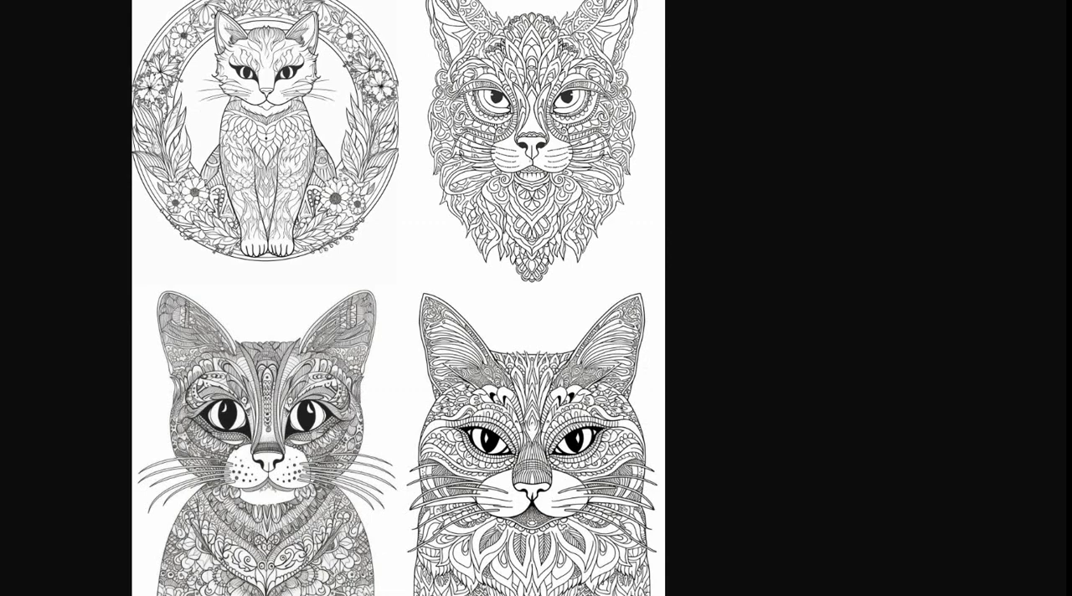
key("ctrl+w")
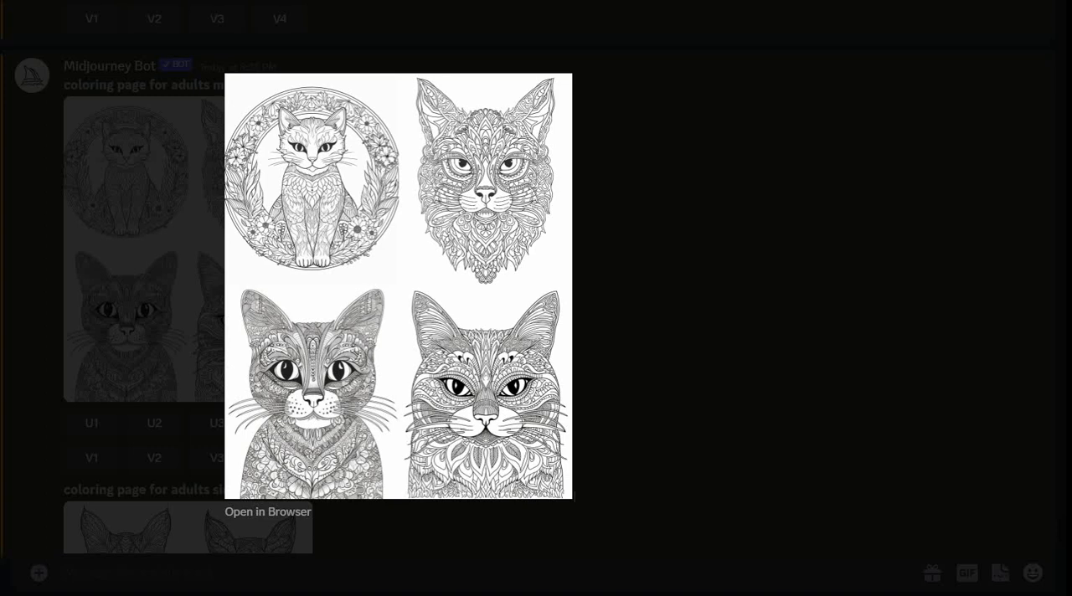
key("Escape")
- Examine an enlarged view of the image grid made from the adult "simple mandala of a cat" prompt
scroll(187, 284, "down", 5)
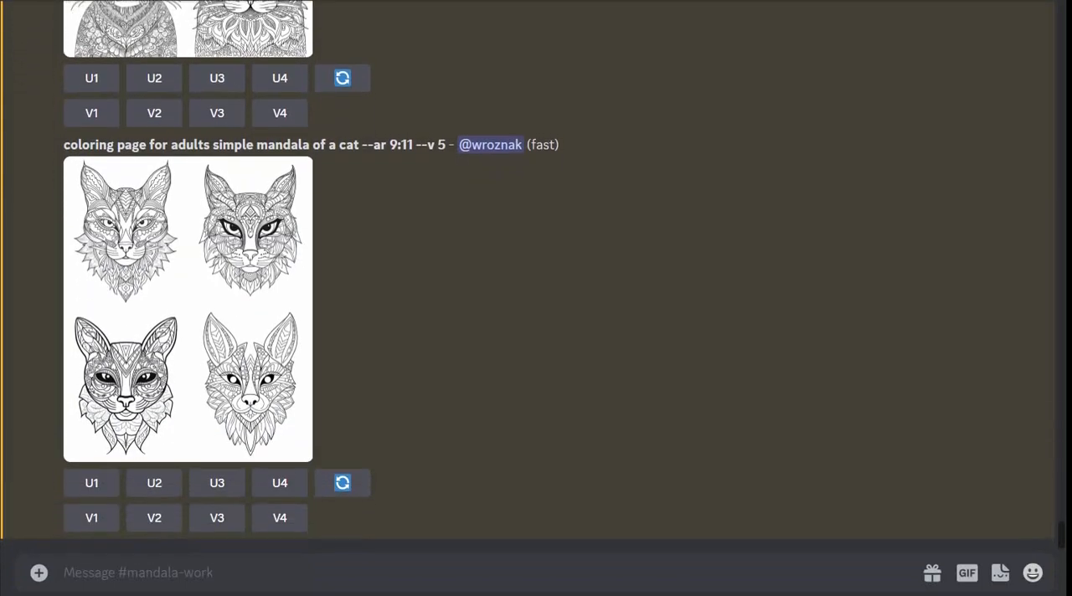
left_click(187, 304)
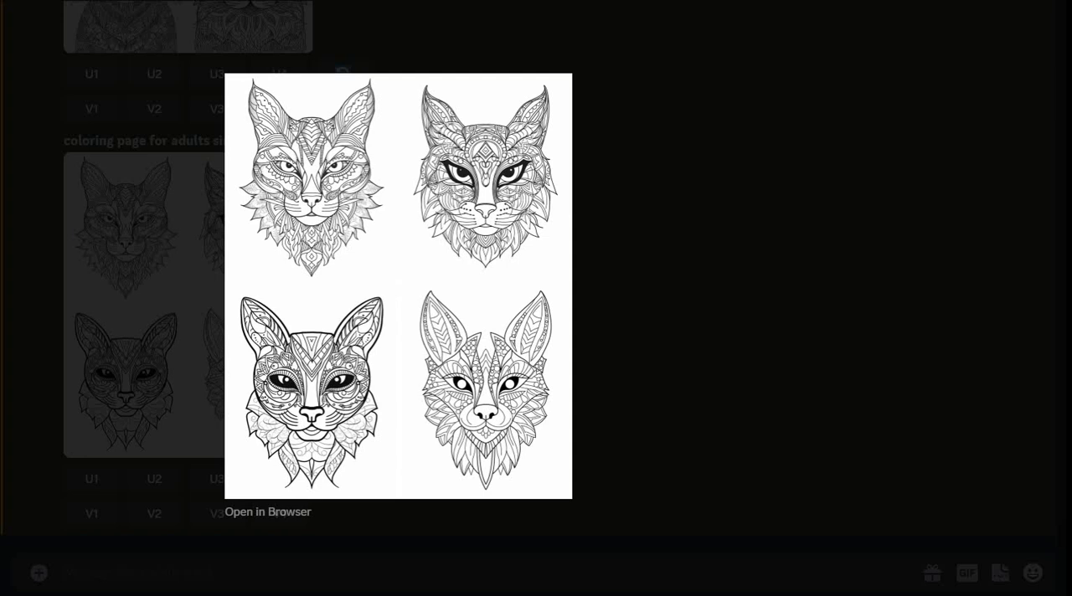
key("Escape")
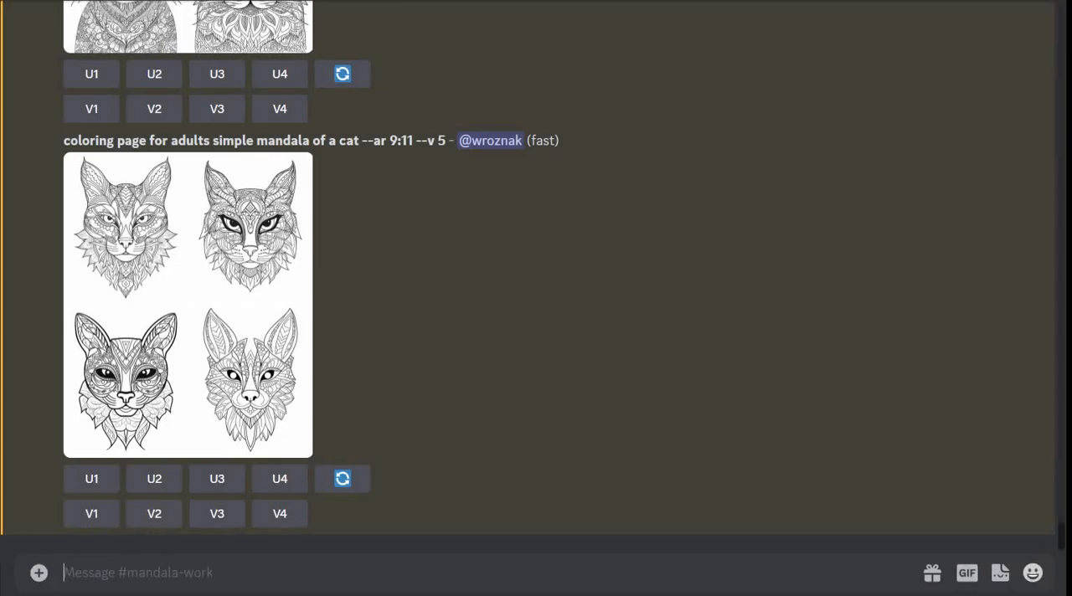
- Start an /imagine command whose prompt begins with "coloring page for kids"
type("/")
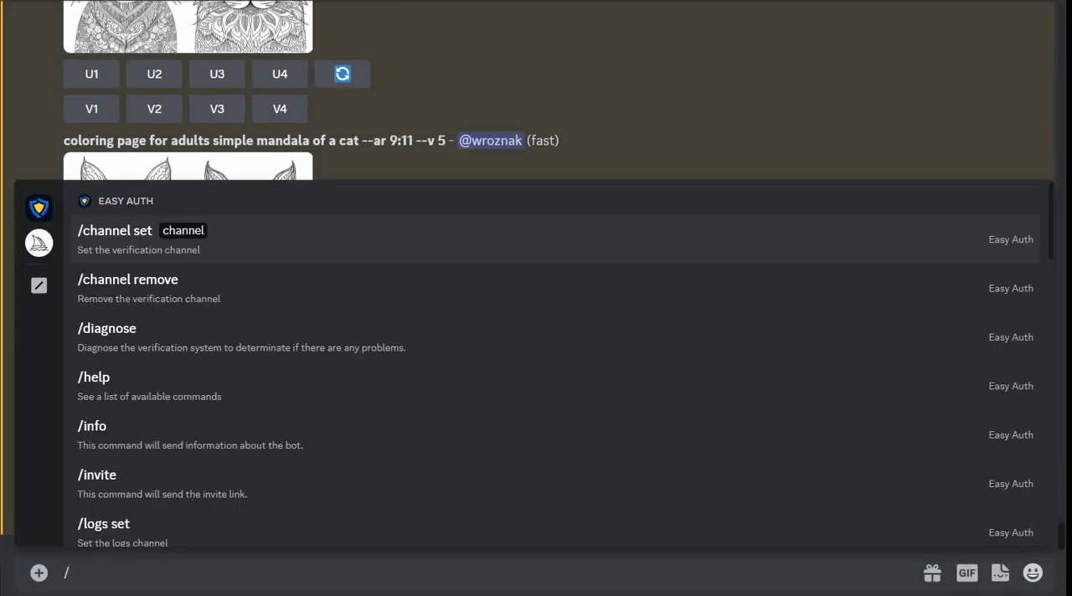
type("imagine")
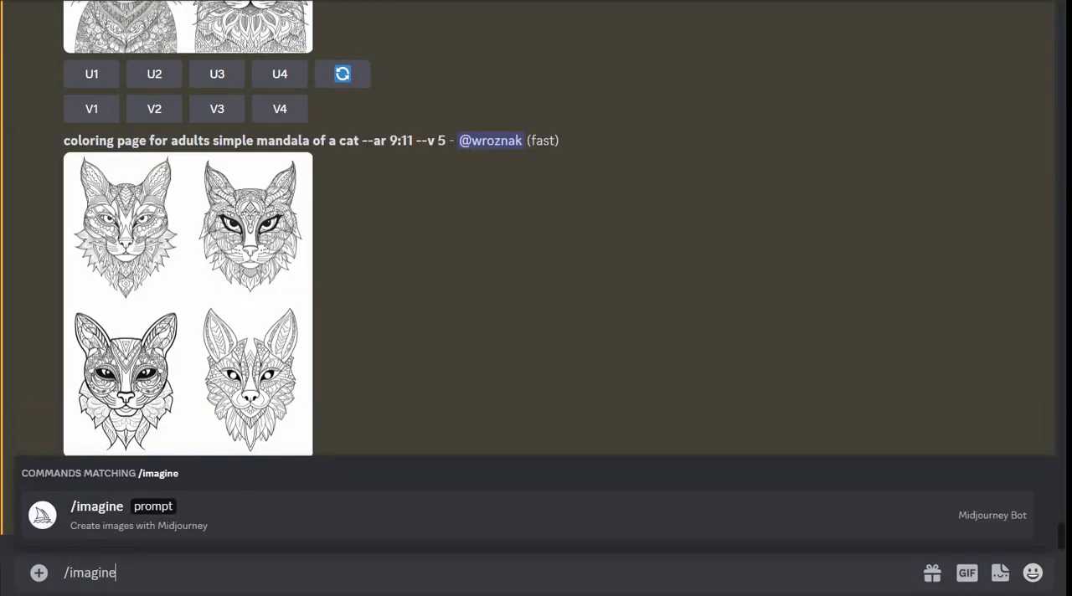
key("Tab")
type("coloring")
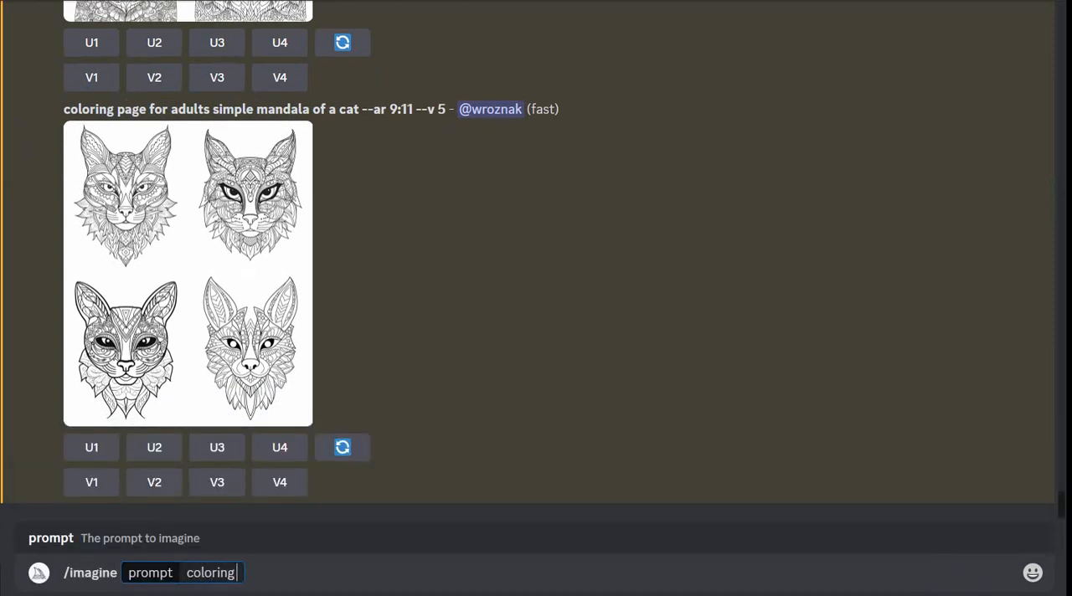
type(" page for ")
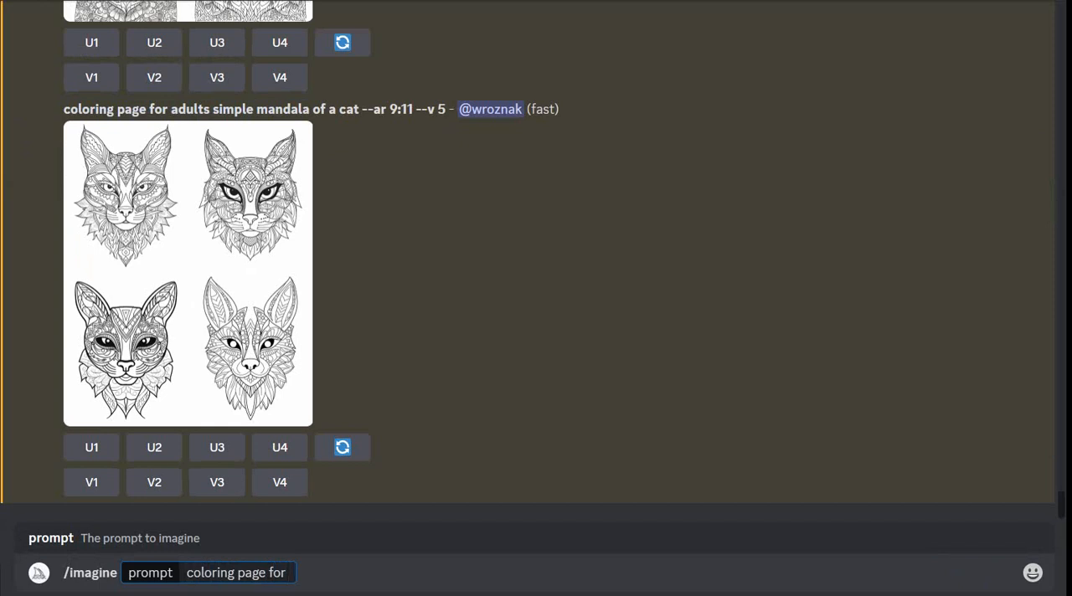
type("kids mand")
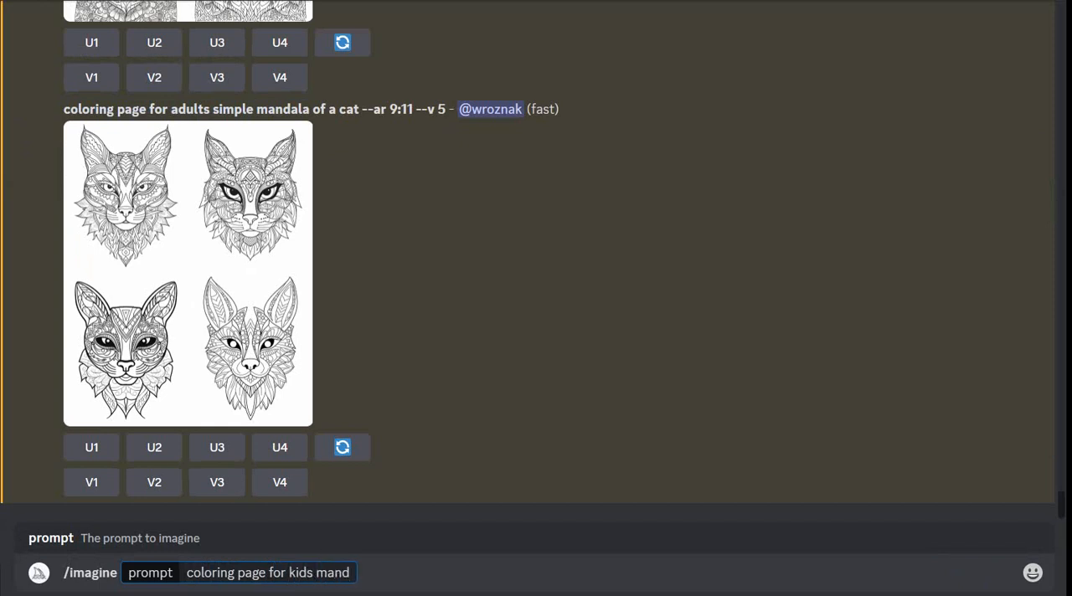
type("a sim")
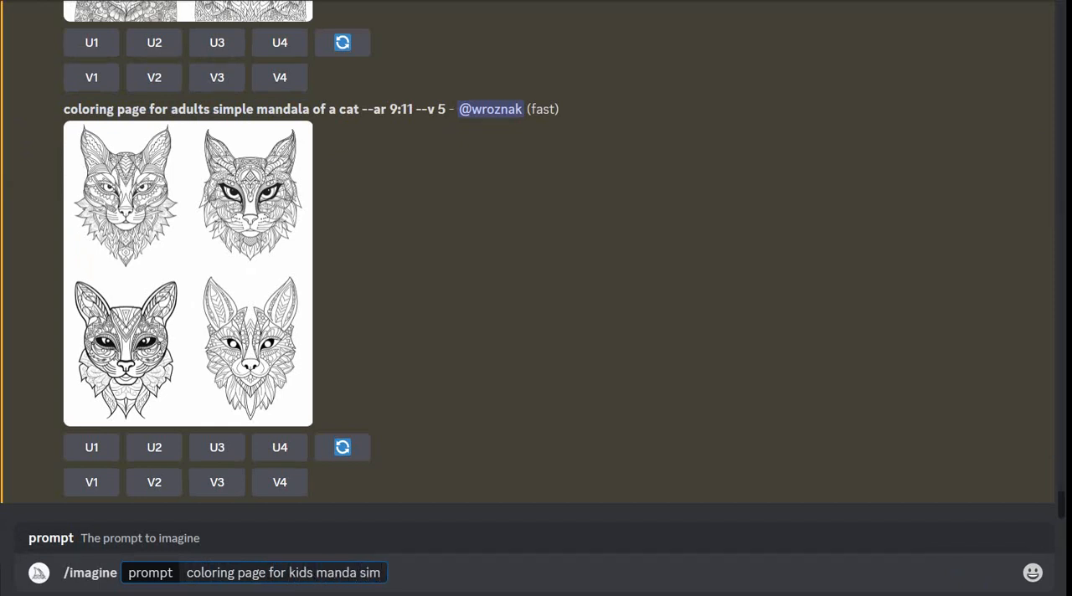
key("BackSpace")
key("BackSpace")
key("BackSpace")
key("BackSpace")
key("BackSpace")
key("BackSpace")
key("BackSpace")
key("BackSpace")
key("BackSpace")
- Continue the kids prompt with "simple mandala of a cat"
type("s")
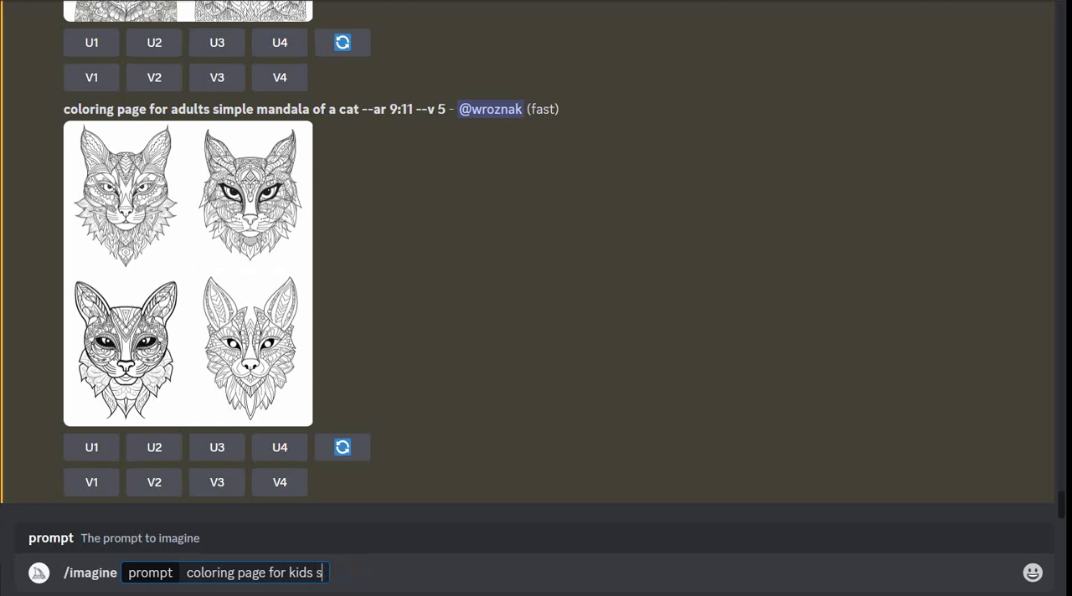
type("omple")
key("BackSpace")
key("BackSpace")
key("BackSpace")
key("BackSpace")
key("BackSpace")
type("impo")
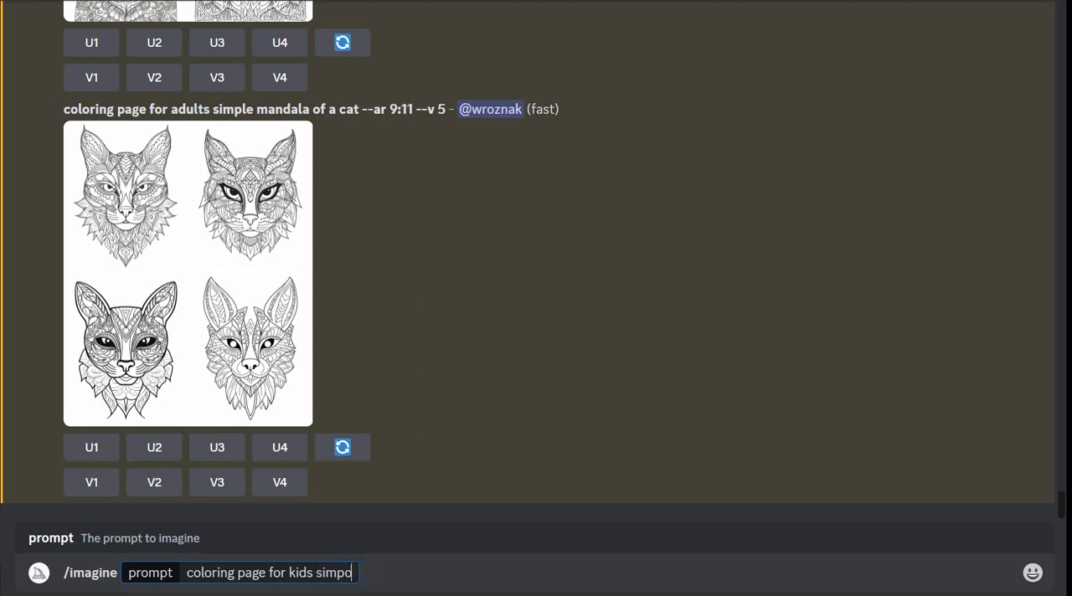
key("BackSpace")
type("le man")
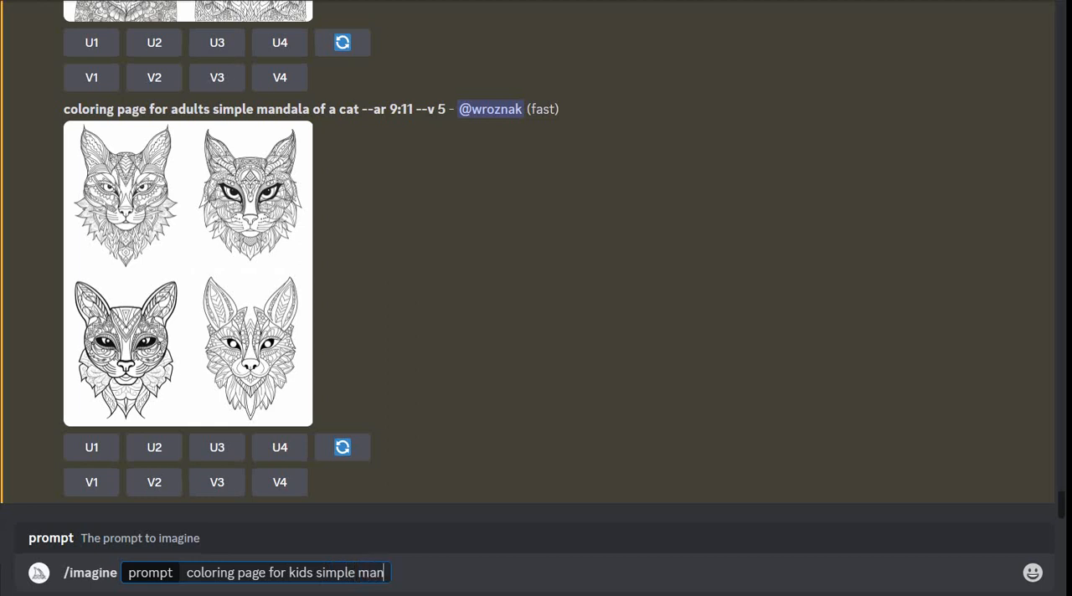
type("dala of a c")
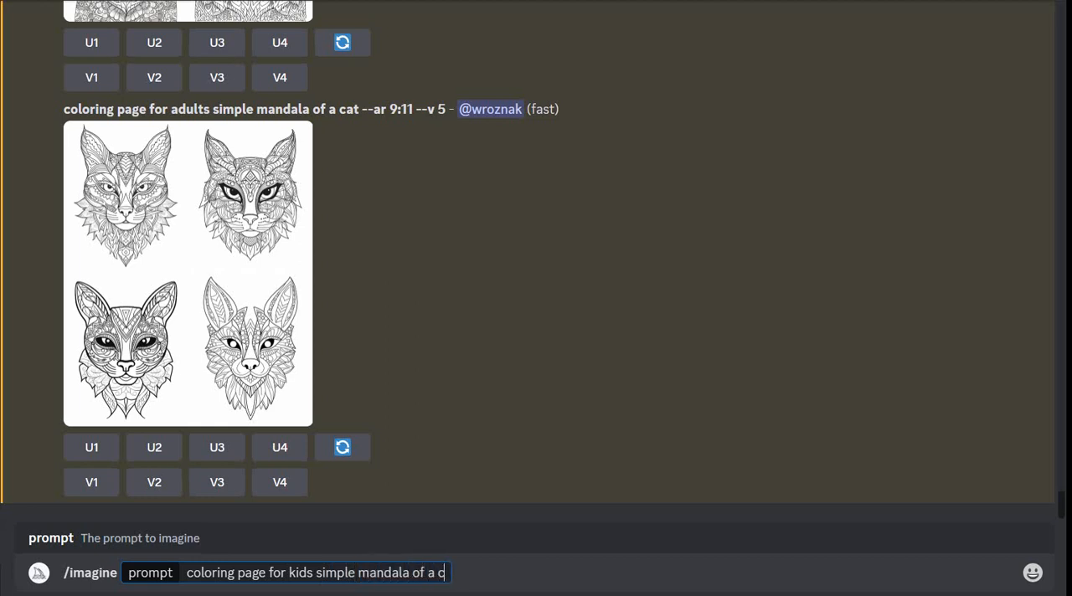
type("at --ar 9")
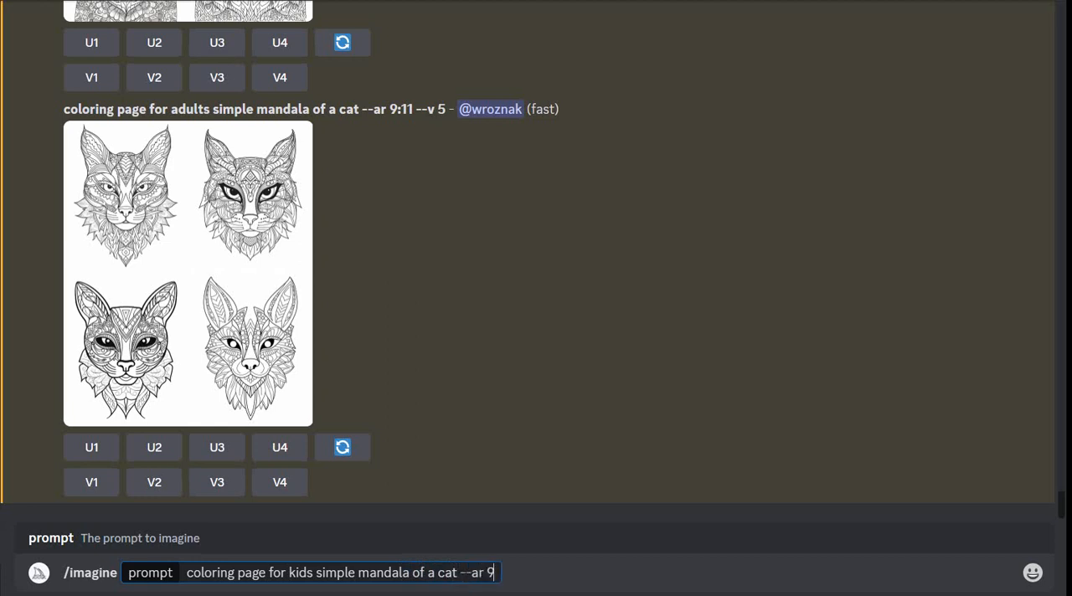
type(":11")
- Add the aspect ratio parameter "--ar 9:11" to the kids cat mandala prompt and submit it
key("Return")
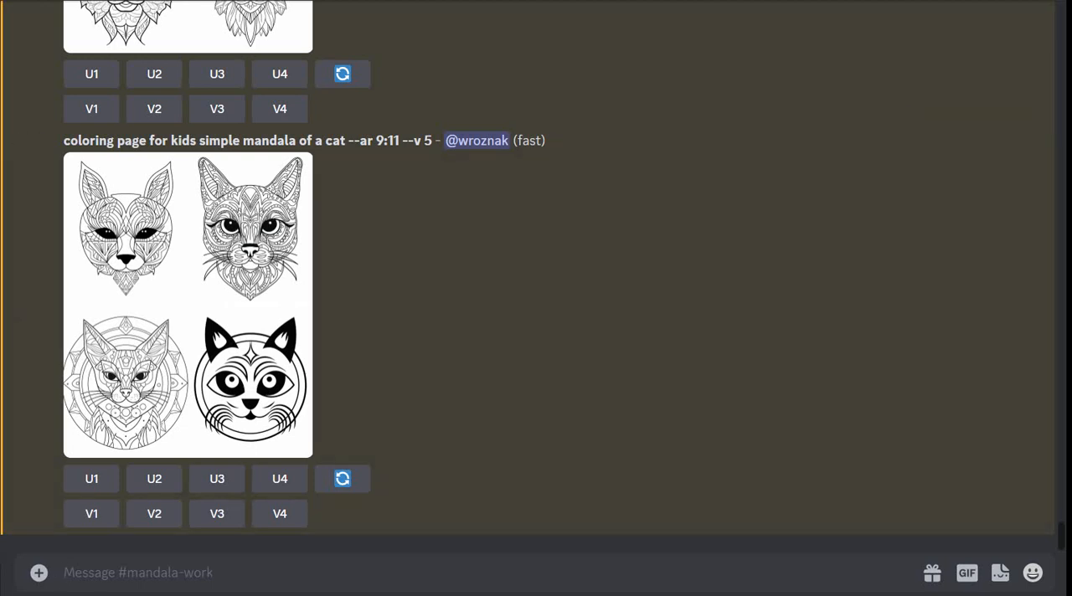
- Compare the level of detail in the kids simple cat mandala images with the adult simple cat mandala images
scroll(536, 335, "up", 2)
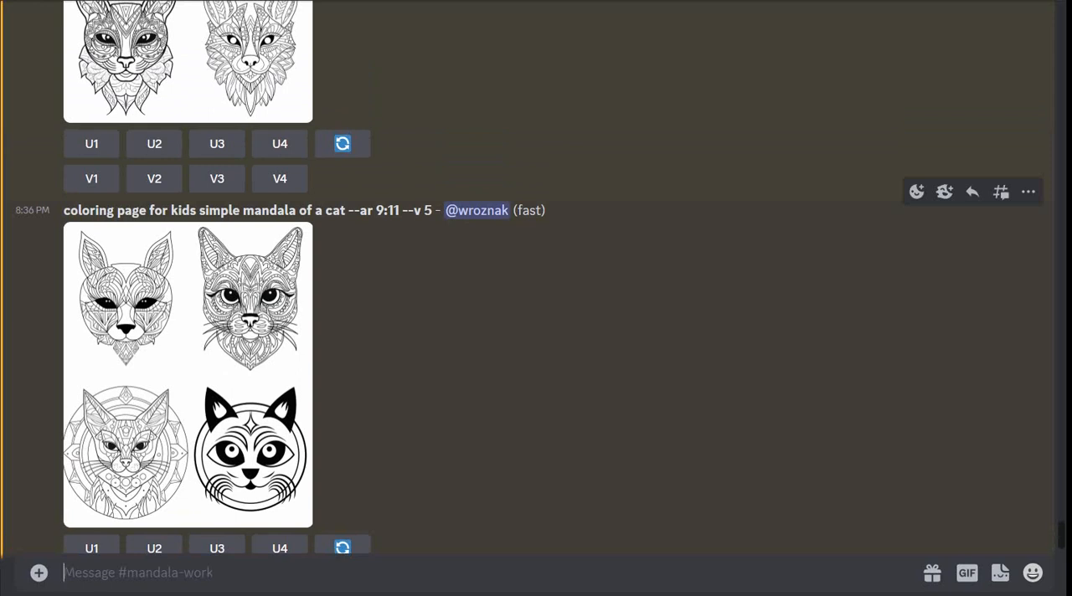
scroll(154, 351, "up", 5)
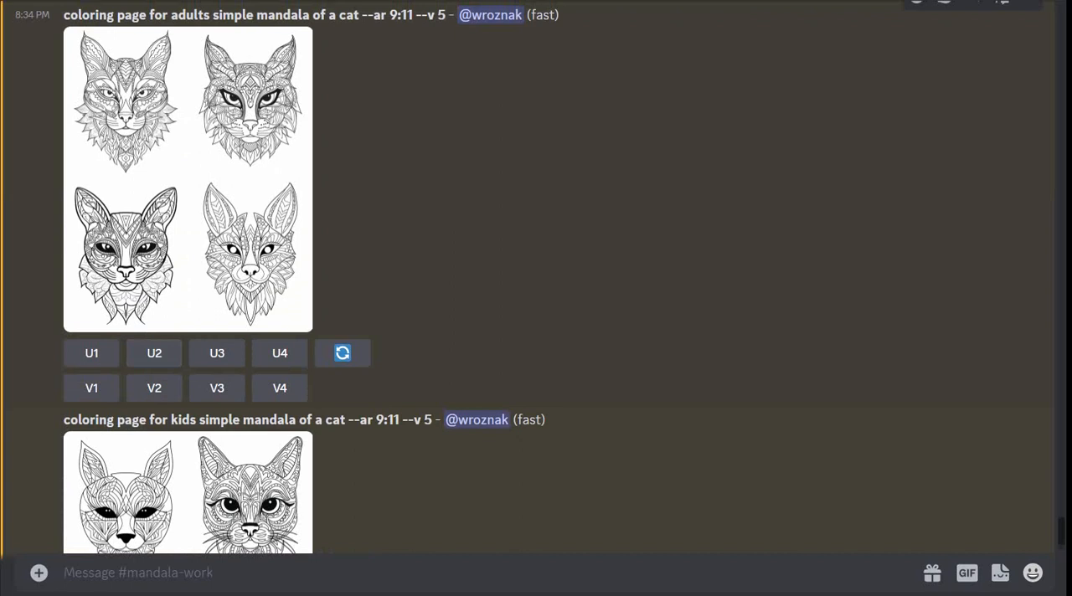
scroll(536, 335, "down", 5)
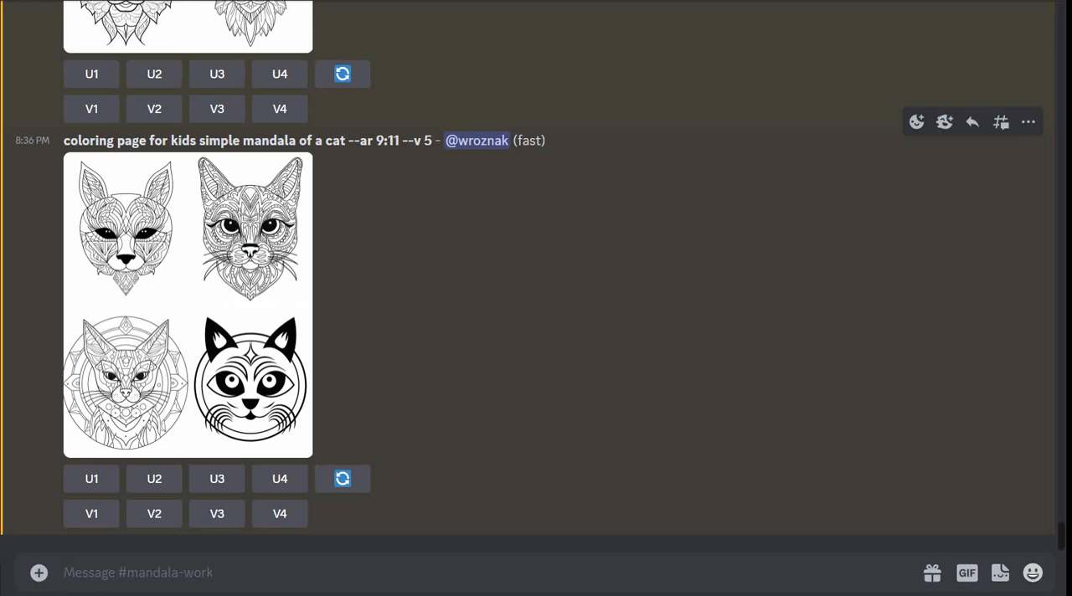
scroll(536, 293, "up", 5)
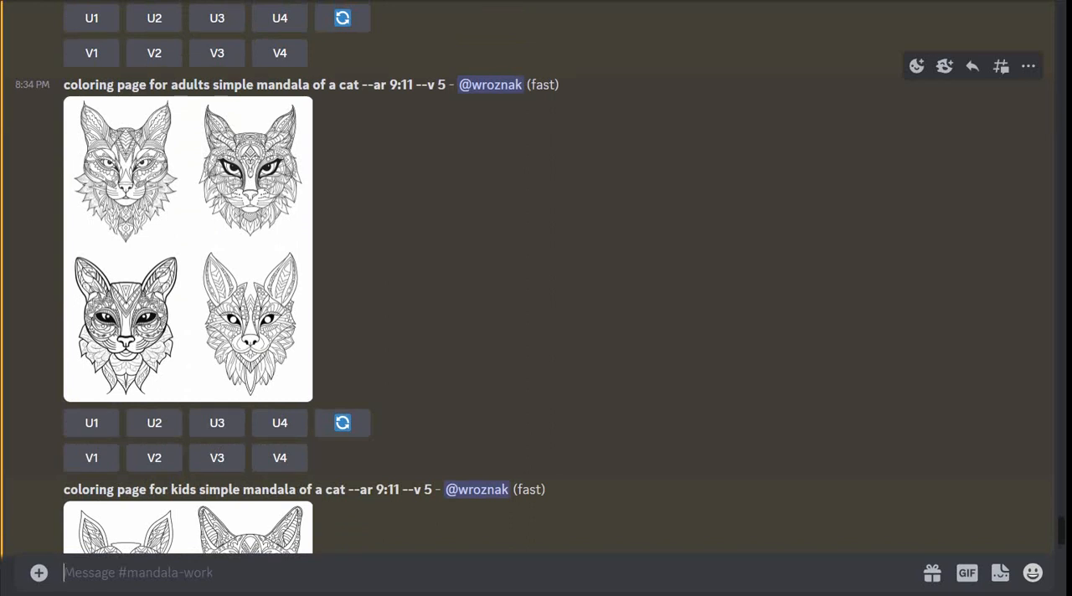
scroll(536, 293, "up", 1)
scroll(536, 294, "down", 6)
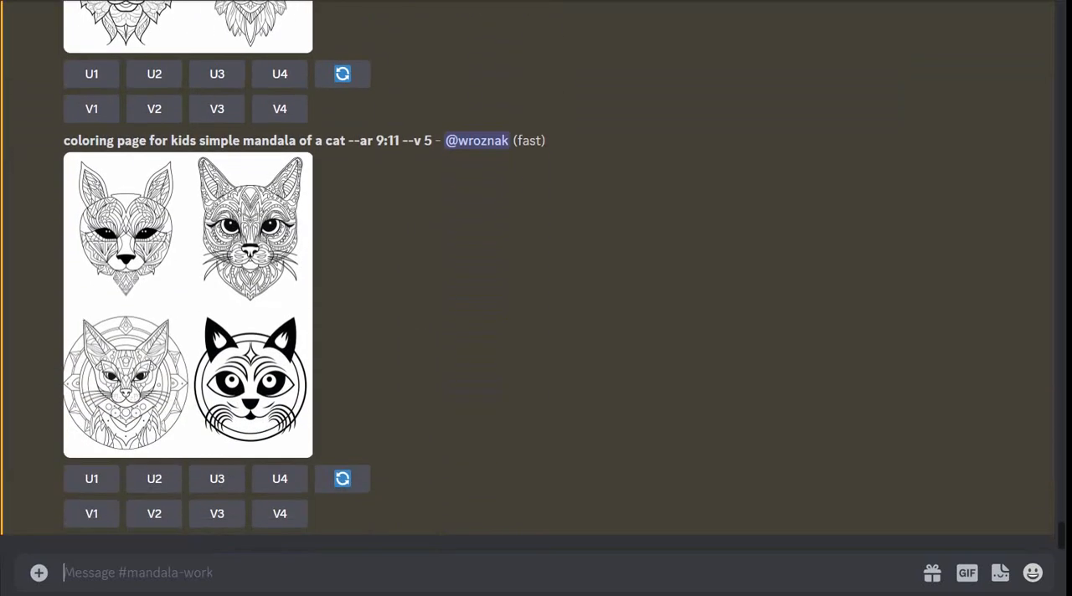